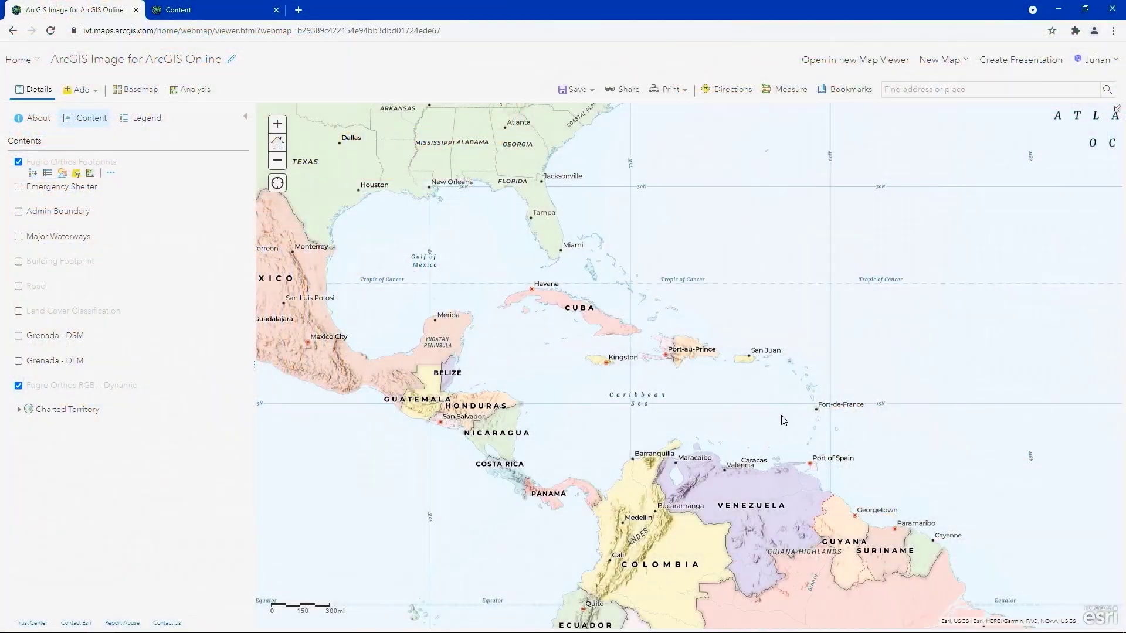
Step: Zoom in toward the southeastern Caribbean, then close in around Grenada
{"action": "left_click_drag", "start_coordinate": [790, 427], "coordinate": [825, 457]}
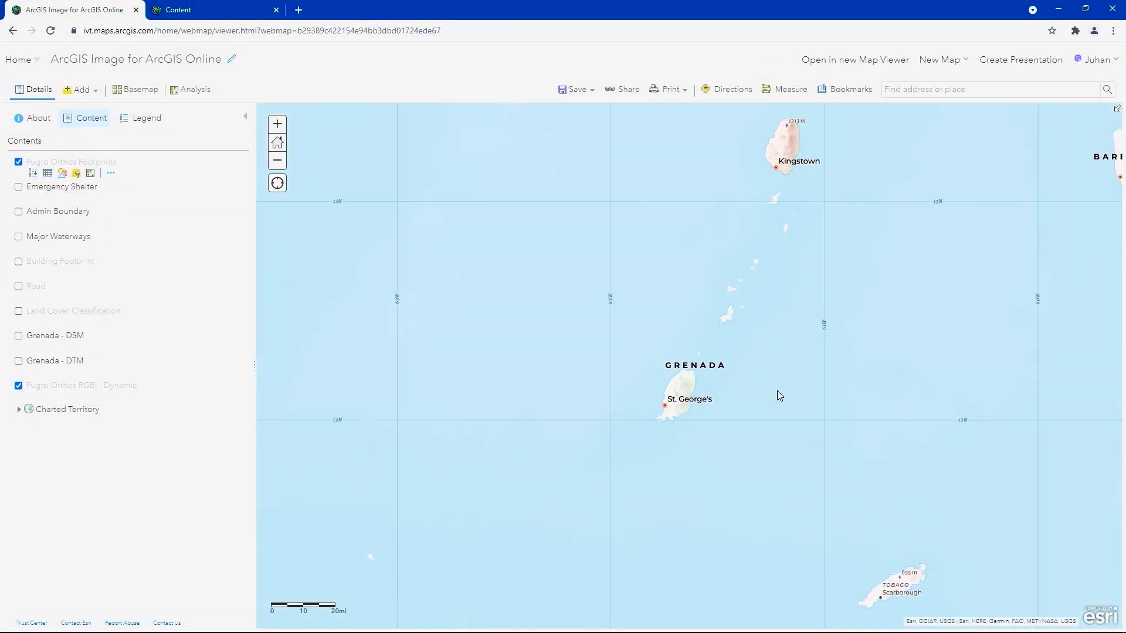
{"action": "left_click_drag", "start_coordinate": [617, 287], "coordinate": [775, 439]}
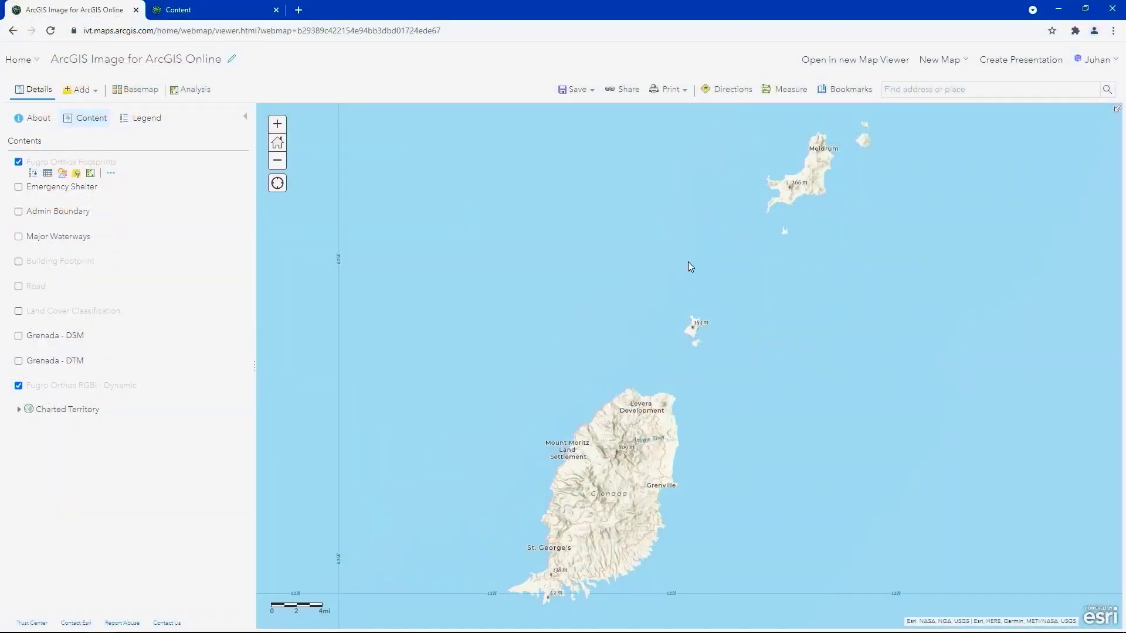
Step: Start a new imagery layer item from My Content
{"action": "left_click", "coordinate": [254, 17]}
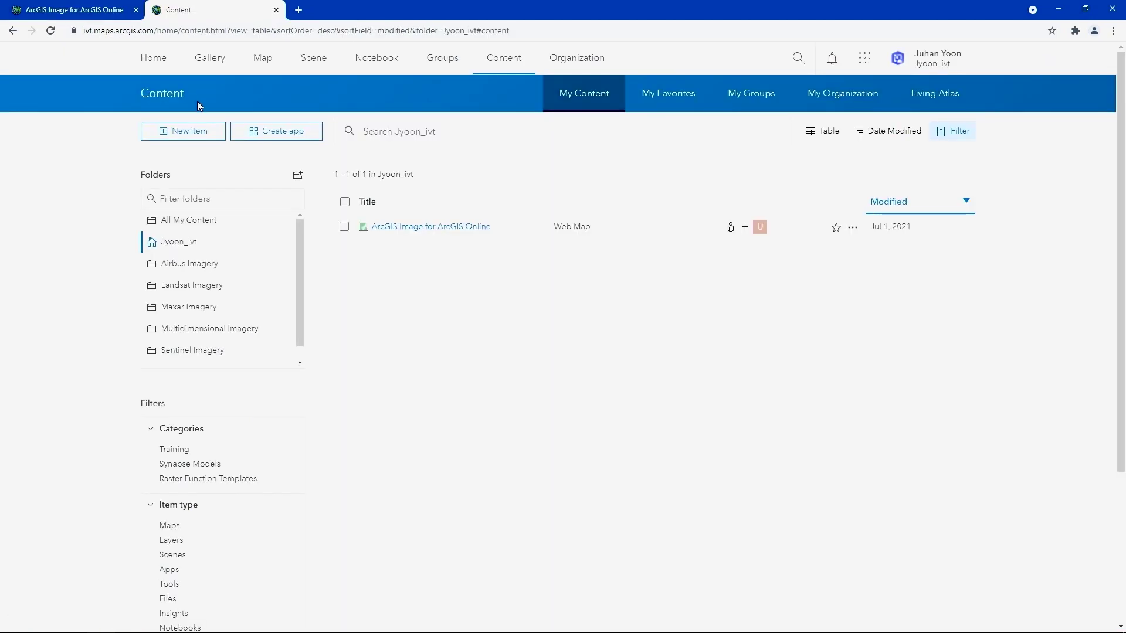
{"action": "left_click", "coordinate": [189, 132]}
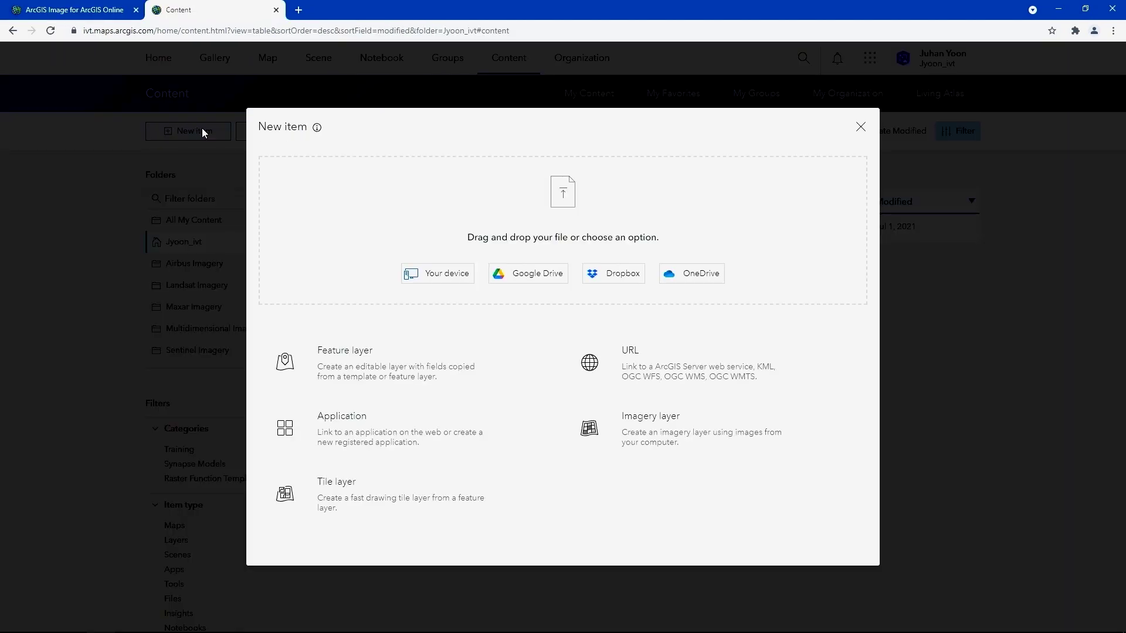
{"action": "left_click", "coordinate": [703, 441]}
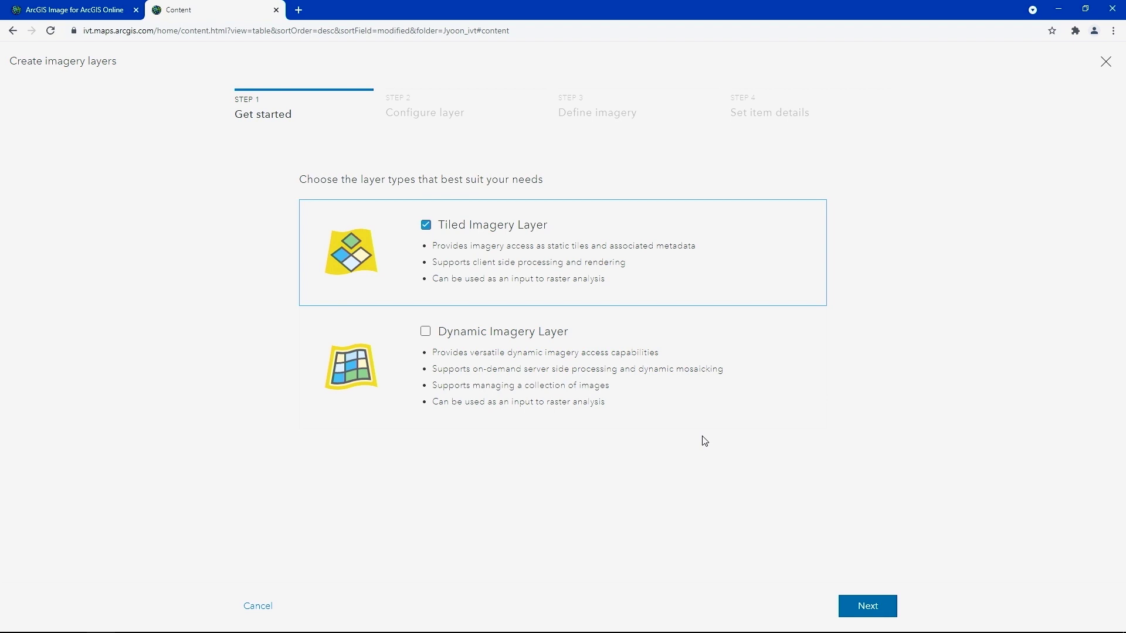
Step: Choose the Dynamic Imagery Layer type and the Image Collection configuration, reaching Define imagery
{"action": "left_click", "coordinate": [426, 226]}
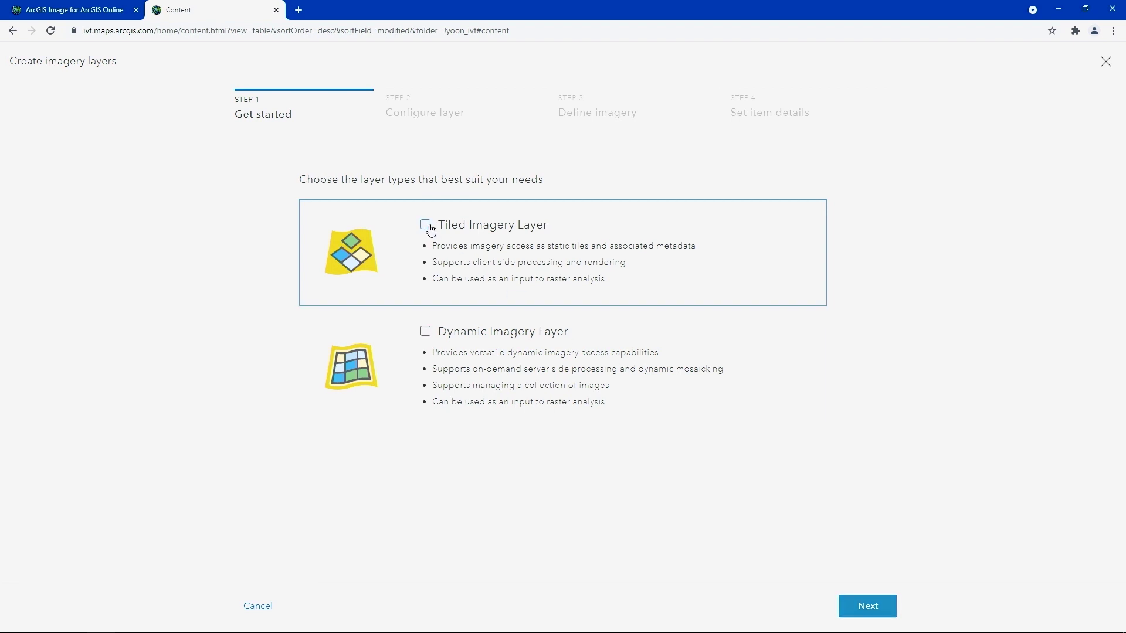
{"action": "left_click", "coordinate": [425, 332]}
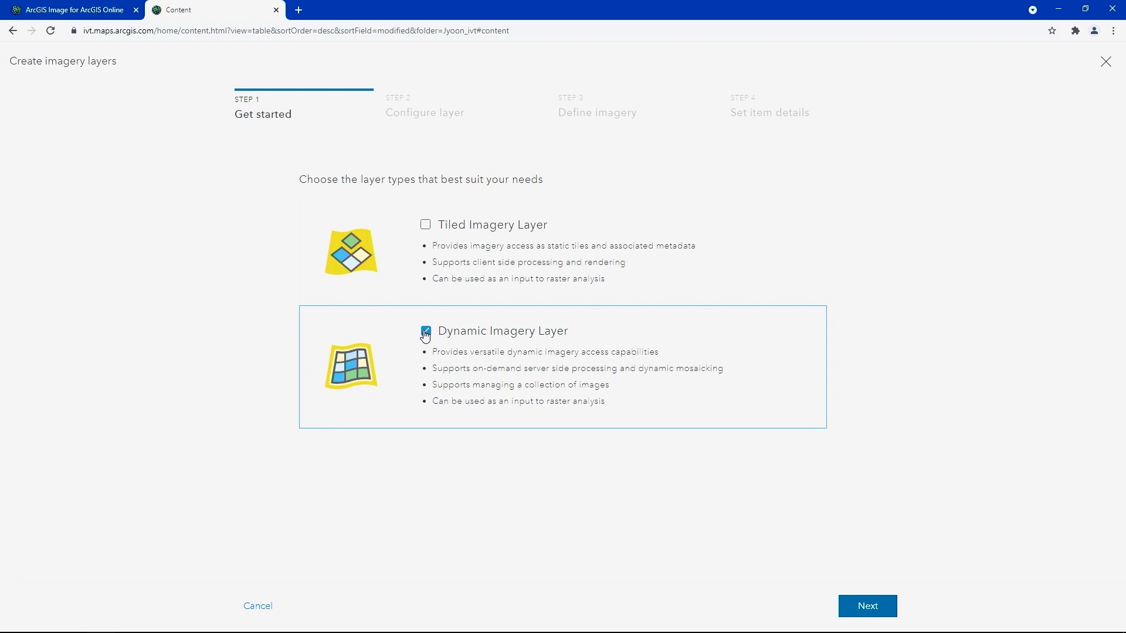
{"action": "left_click", "coordinate": [886, 613]}
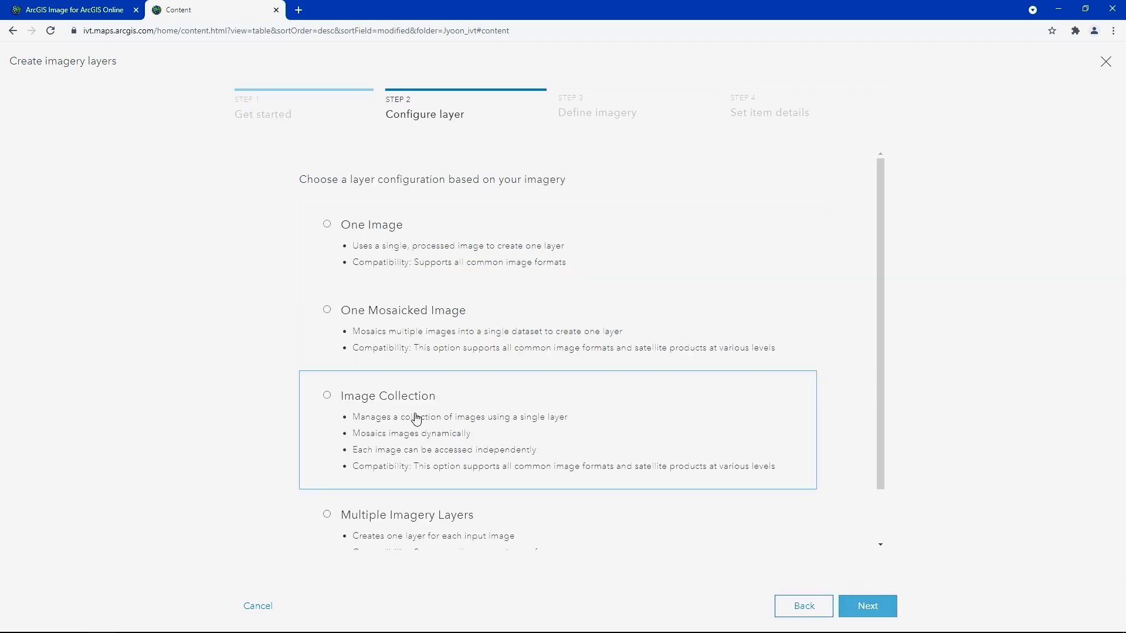
{"action": "left_click", "coordinate": [395, 416]}
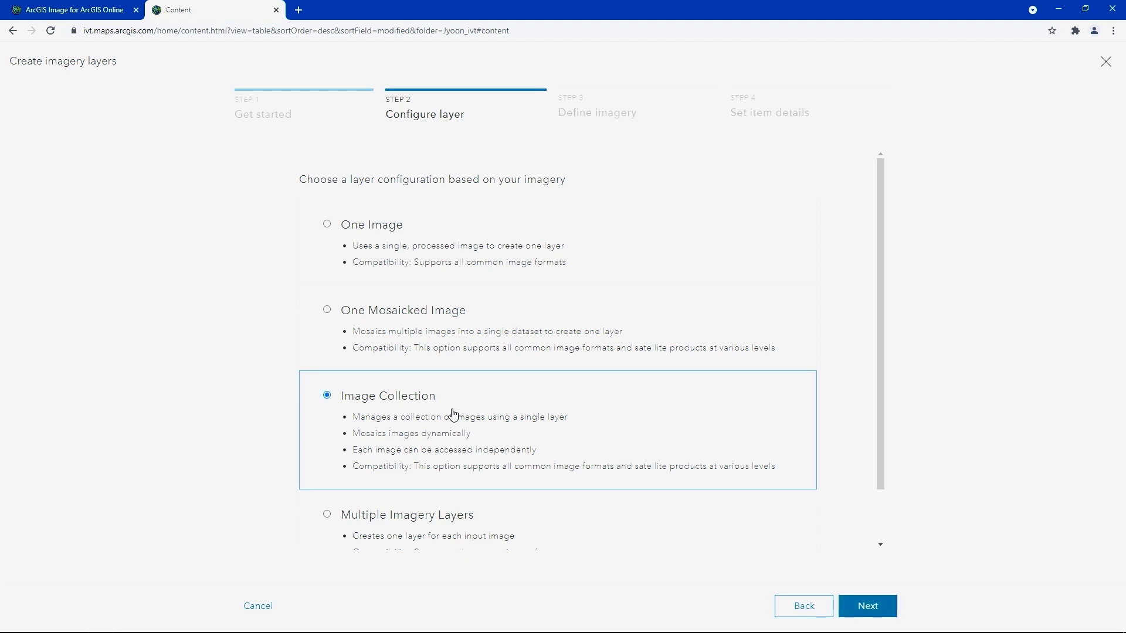
{"action": "left_click", "coordinate": [878, 613]}
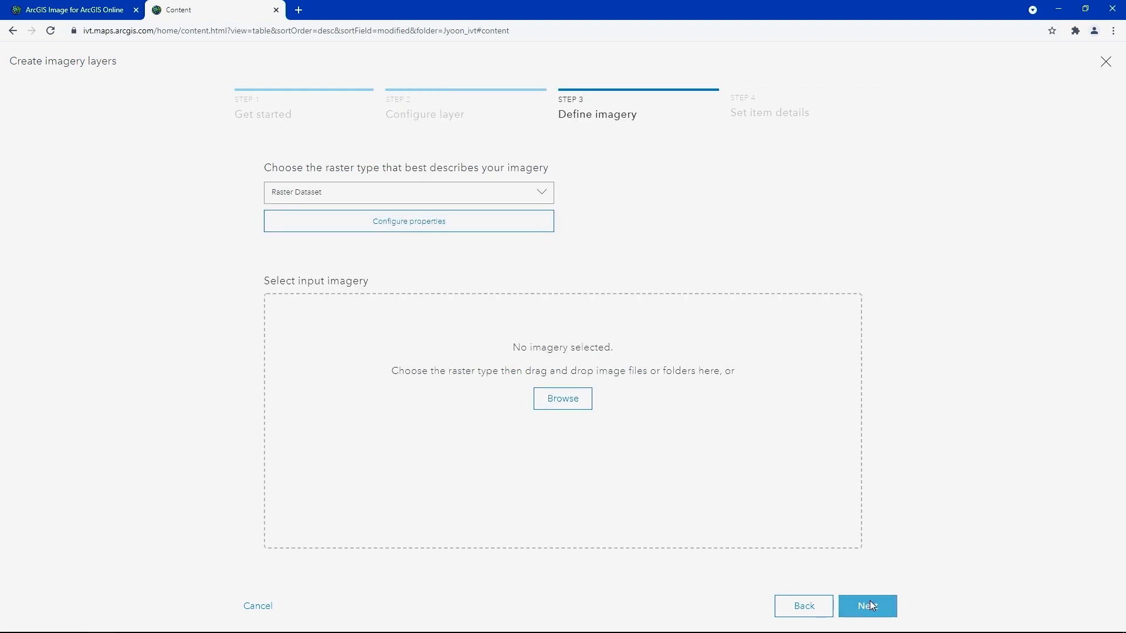
Step: Expand the Step 3 raster type dropdown and scroll through the available raster types
{"action": "left_click", "coordinate": [540, 197]}
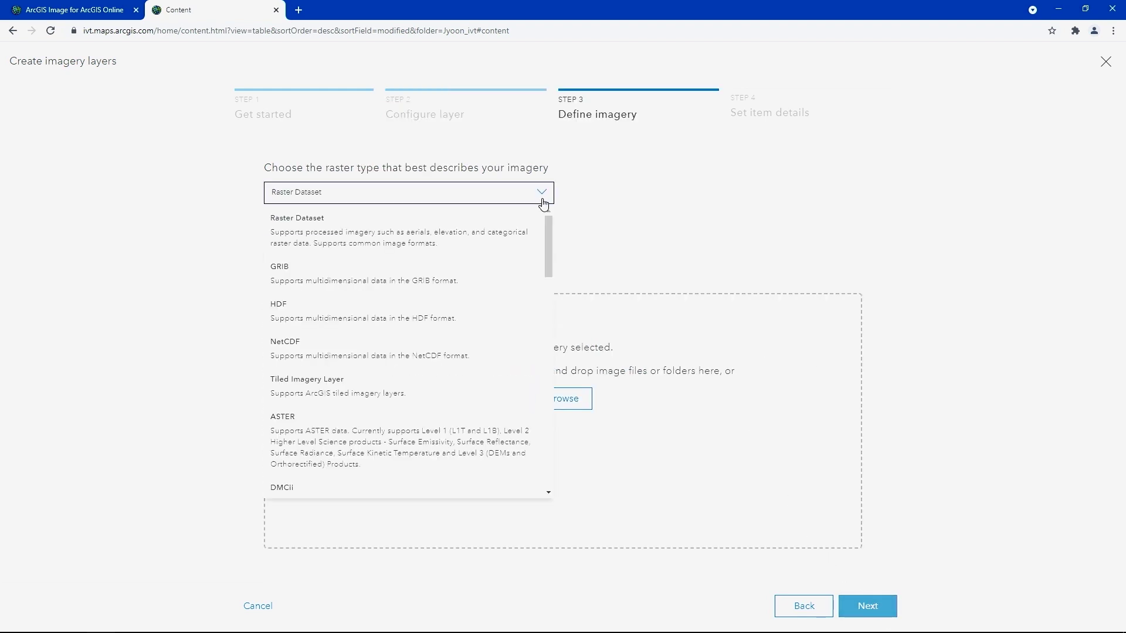
{"action": "left_click_drag", "start_coordinate": [550, 225], "coordinate": [539, 188]}
Step: Keep Raster Dataset and add all 1,036 .tif tiles from the Imagery folder as input imagery
{"action": "left_click", "coordinate": [461, 238]}
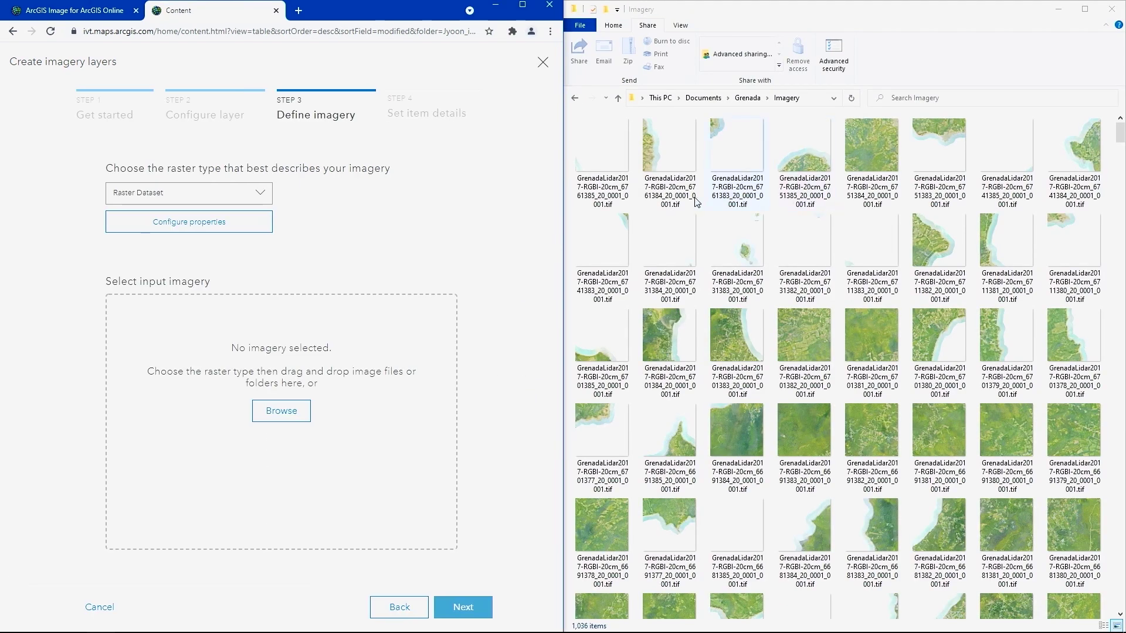
{"action": "key", "text": "ctrl+a"}
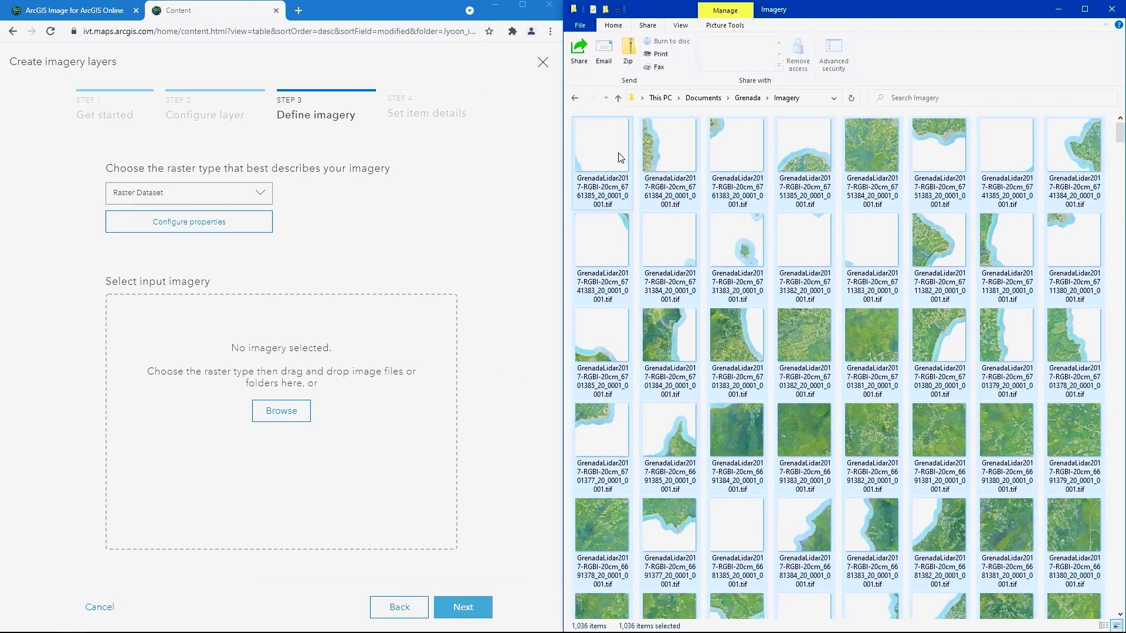
{"action": "left_click_drag", "start_coordinate": [616, 148], "coordinate": [432, 307]}
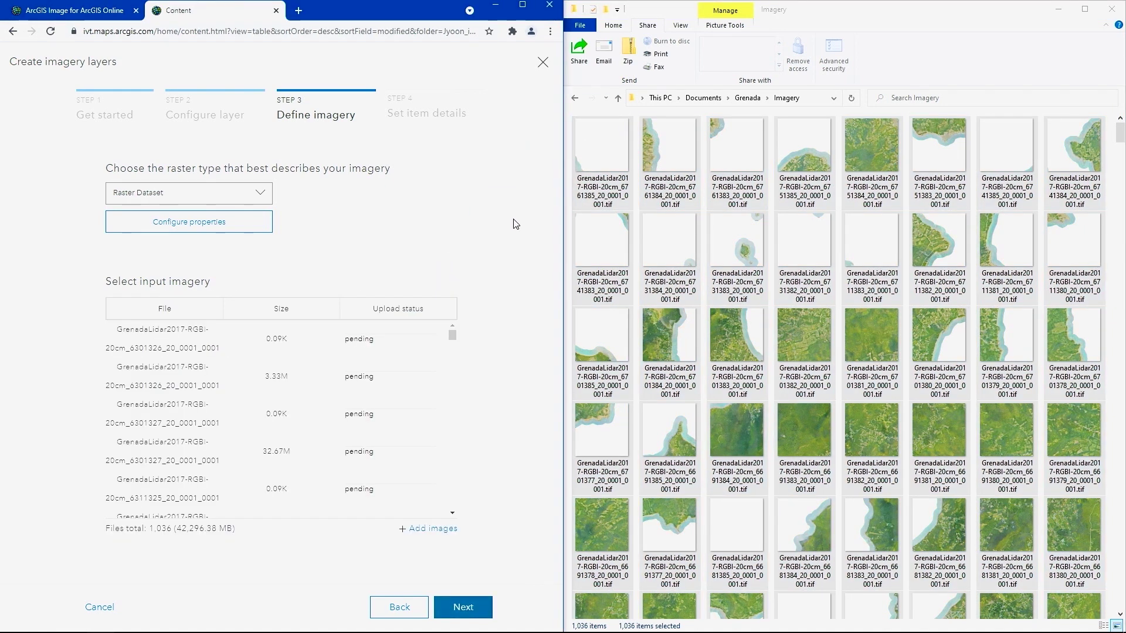
{"action": "key", "text": "super+Up"}
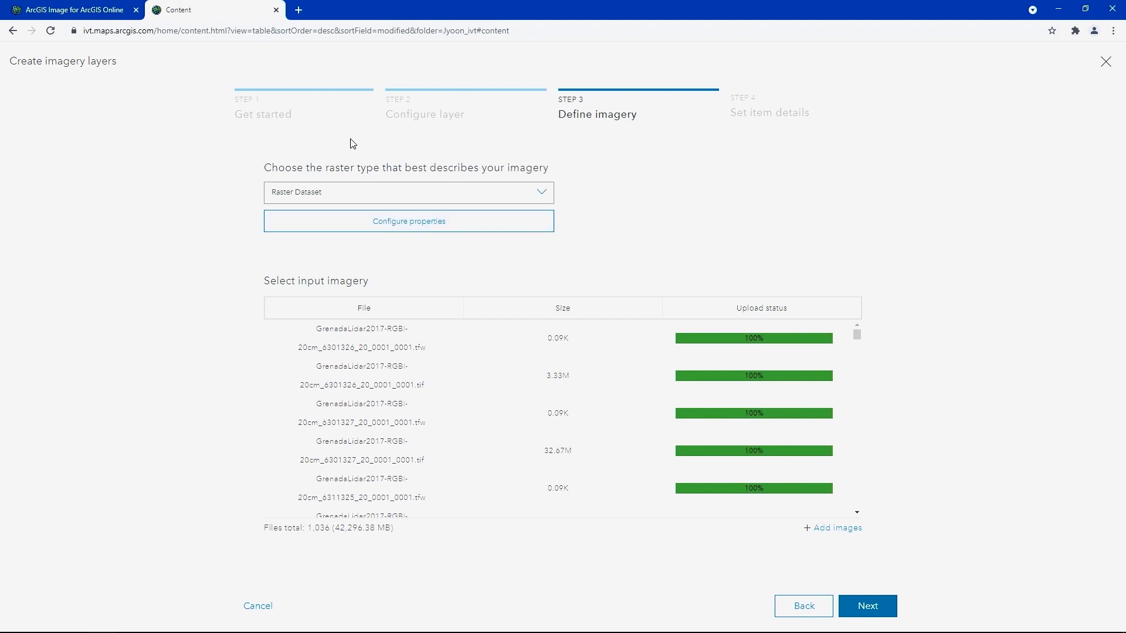
Step: Zoom the web map to the Fugro Orthos Footprints extent, then close in on the west-coast stadiums
{"action": "left_click", "coordinate": [111, 14]}
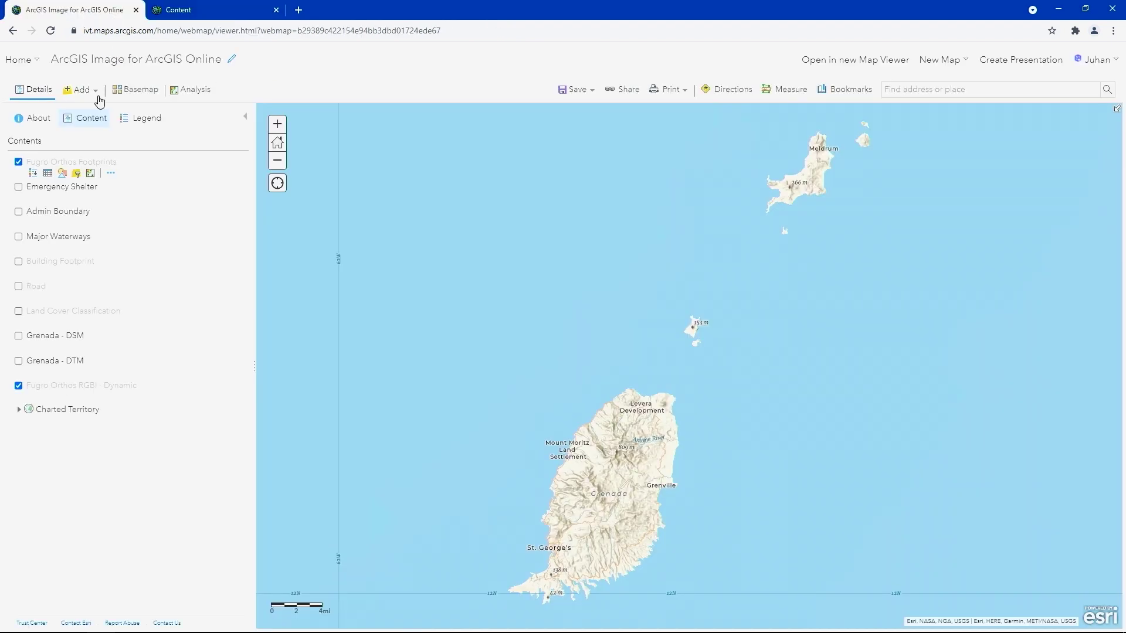
{"action": "left_click", "coordinate": [112, 172]}
{"action": "left_click", "coordinate": [142, 182]}
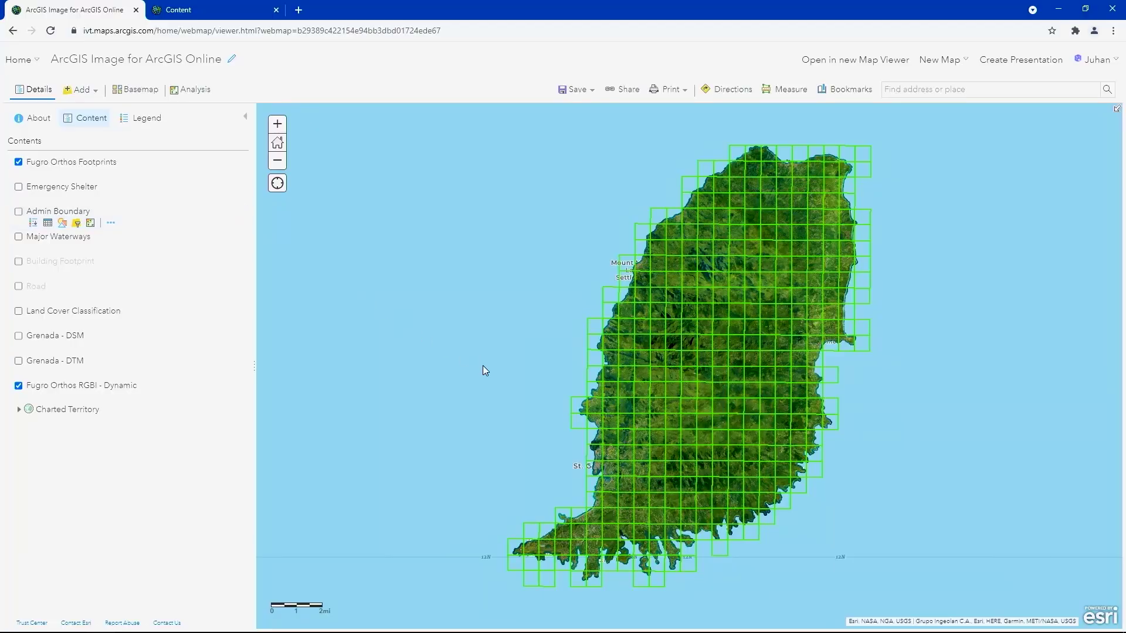
{"action": "left_click_drag", "start_coordinate": [588, 430], "coordinate": [633, 479]}
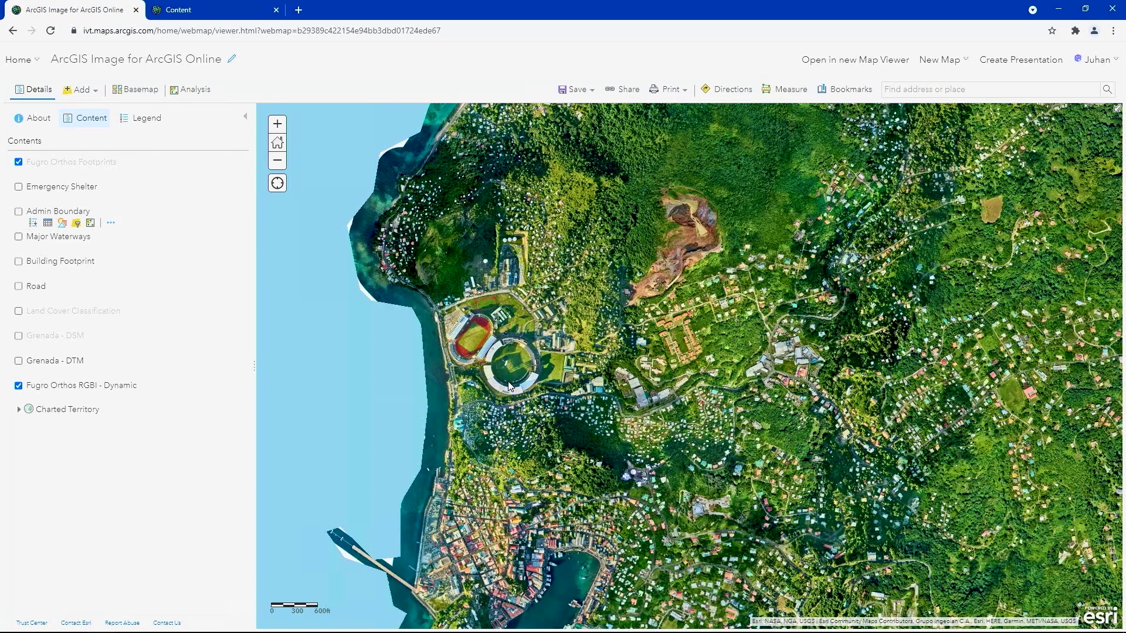
{"action": "left_click_drag", "start_coordinate": [408, 280], "coordinate": [566, 431]}
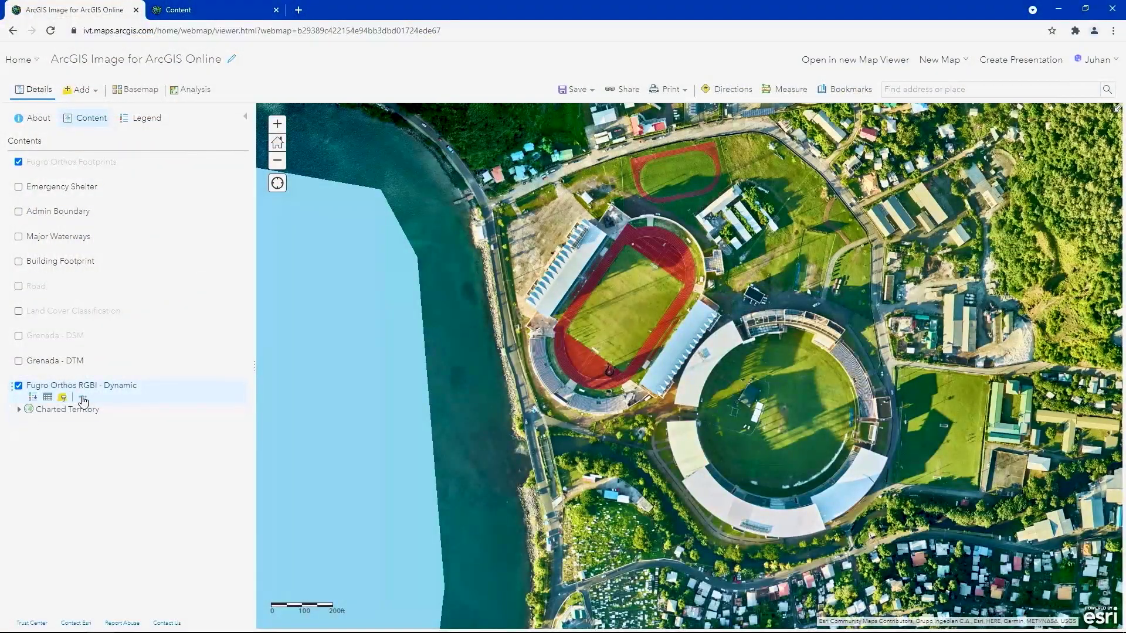
Step: Apply the False-Color renderer to Fugro Orthos RGBI - Dynamic and pan around to preview it
{"action": "left_click", "coordinate": [82, 400]}
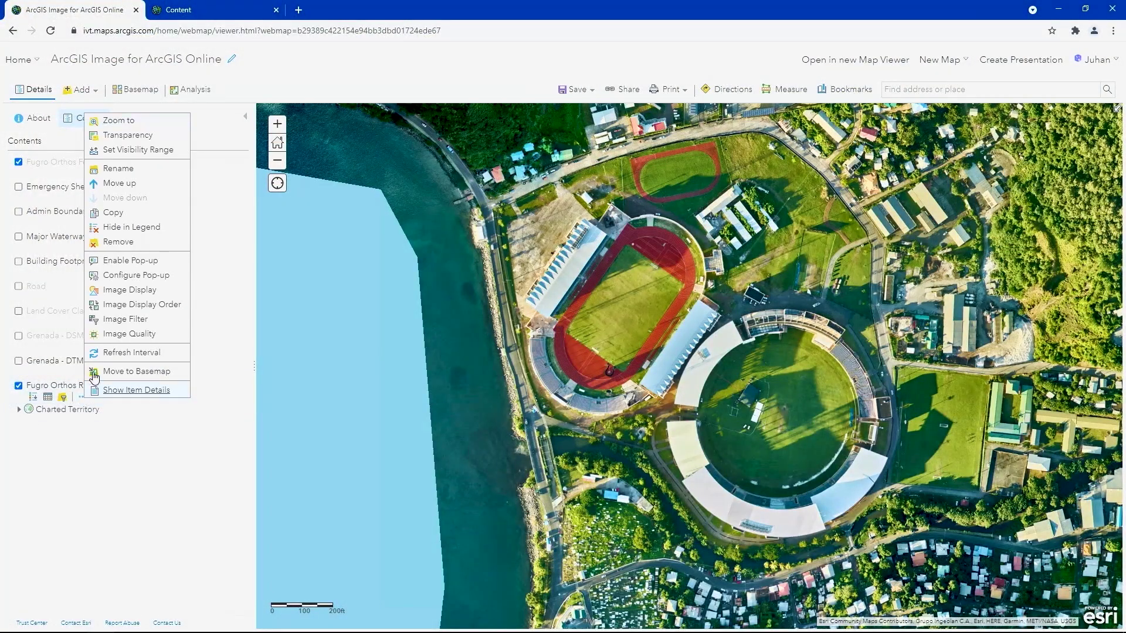
{"action": "left_click", "coordinate": [119, 289]}
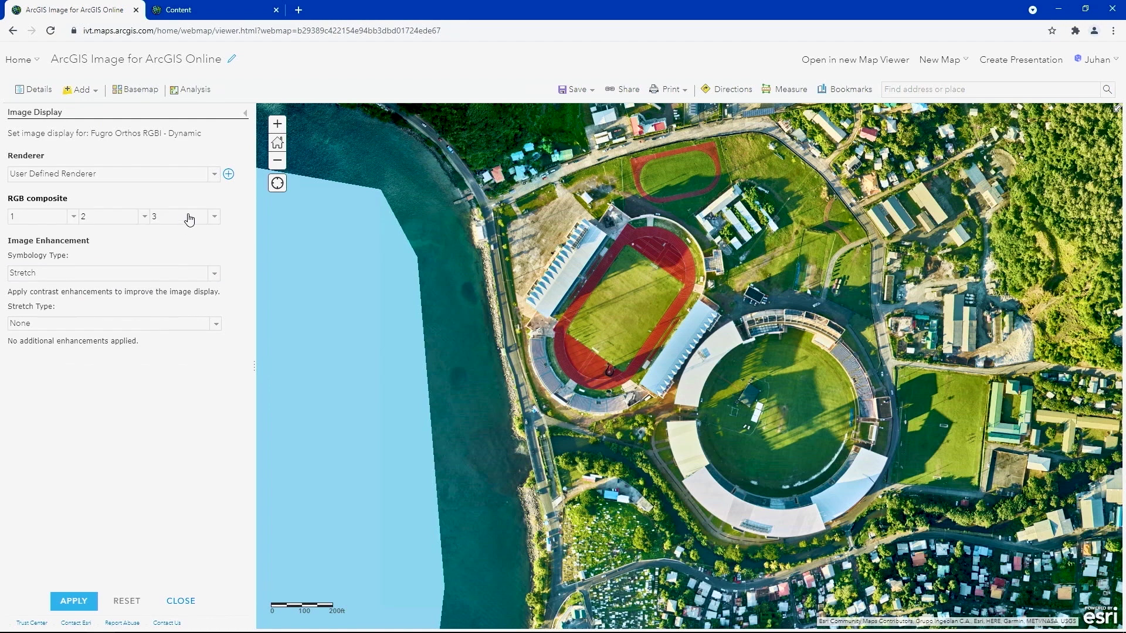
{"action": "left_click", "coordinate": [215, 174]}
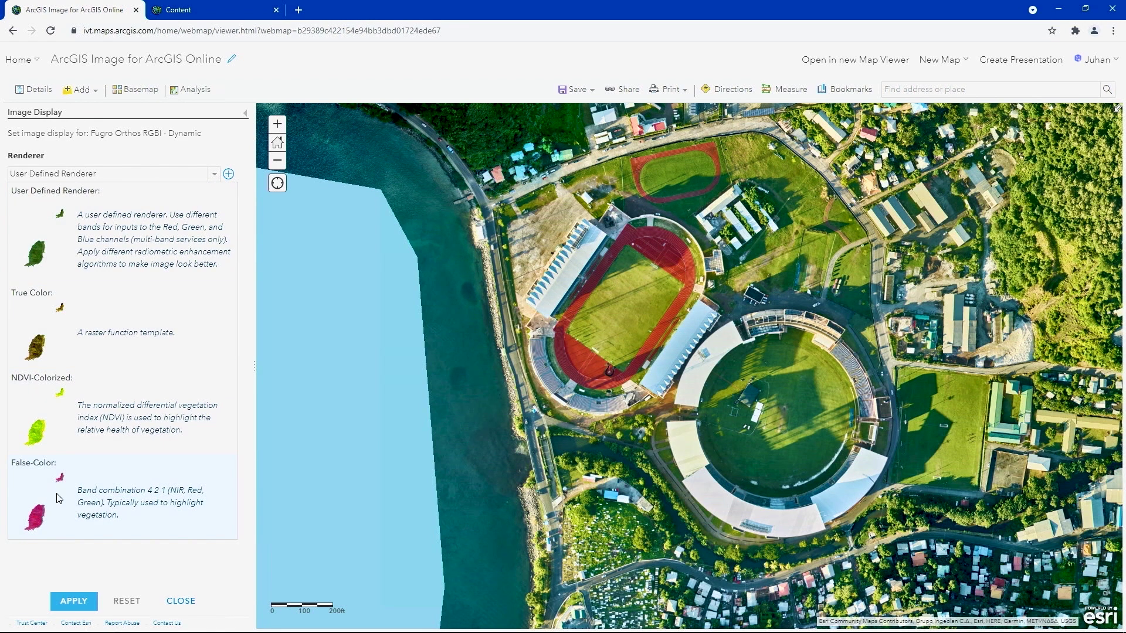
{"action": "left_click", "coordinate": [59, 464]}
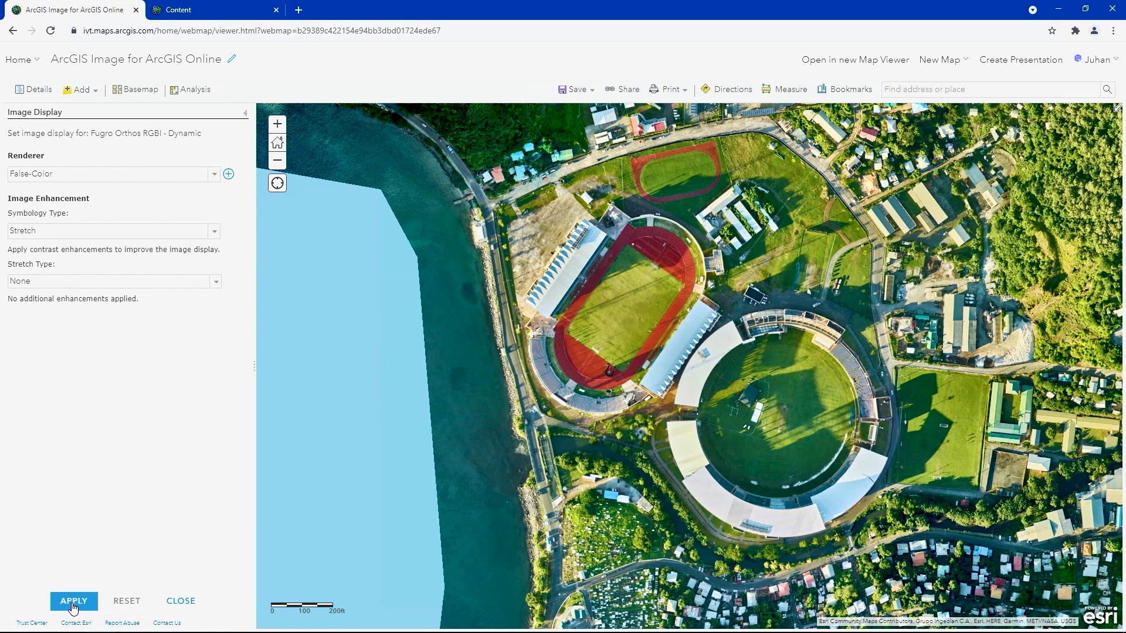
{"action": "left_click", "coordinate": [72, 603]}
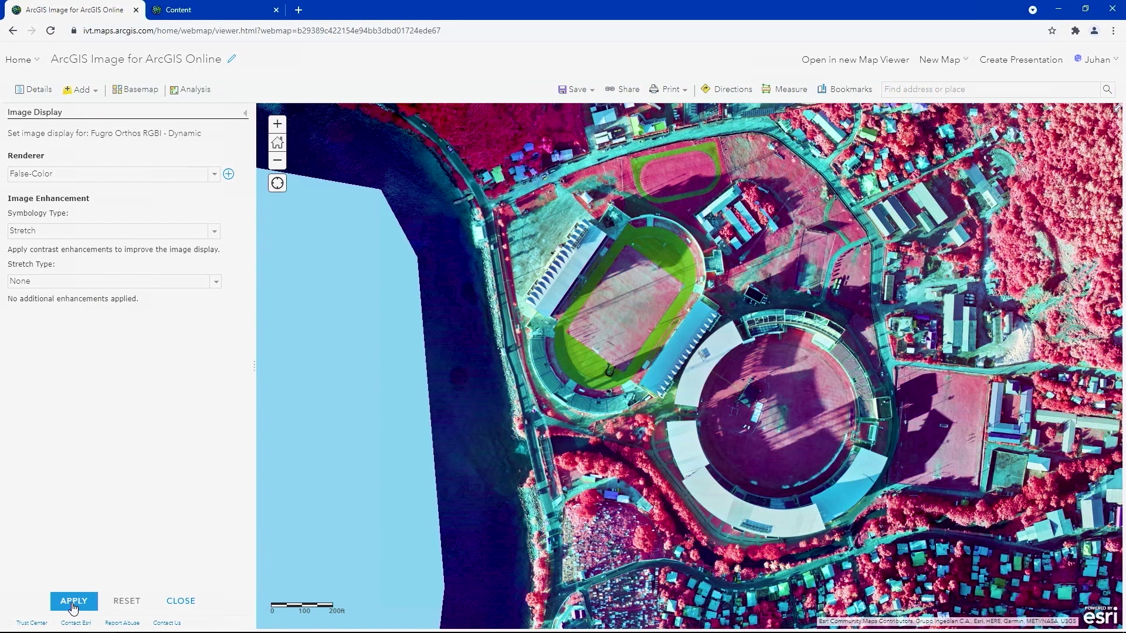
{"action": "left_click", "coordinate": [277, 160]}
{"action": "left_click_drag", "start_coordinate": [925, 288], "coordinate": [636, 435]}
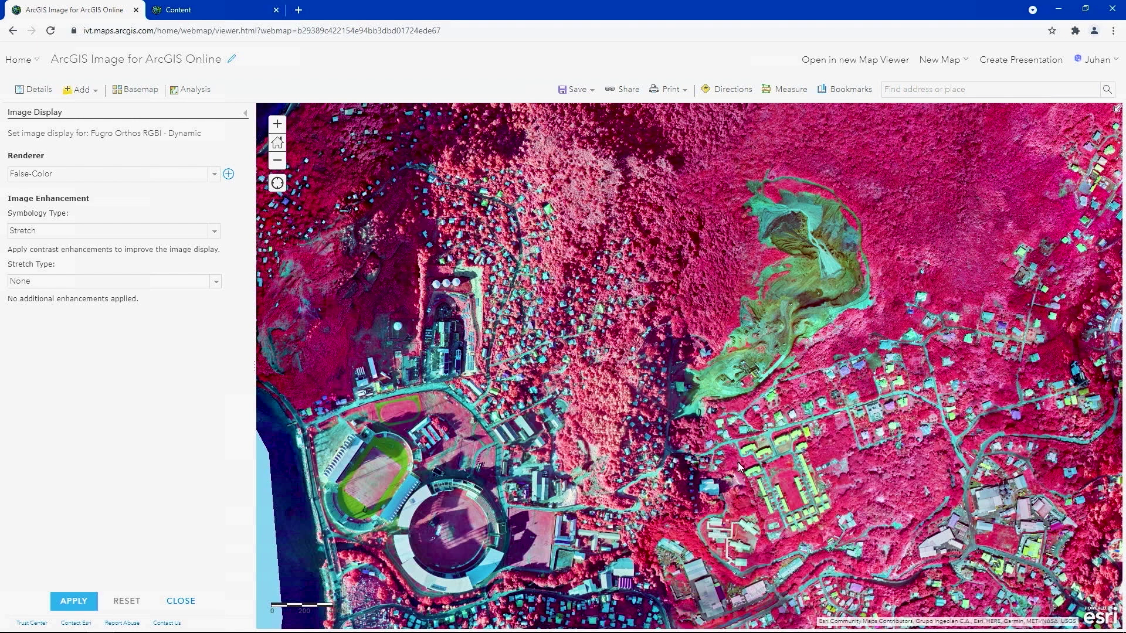
Step: Restore the User Defined Renderer and close the image display settings
{"action": "left_click", "coordinate": [214, 174]}
{"action": "left_click", "coordinate": [144, 237]}
{"action": "left_click", "coordinate": [82, 599]}
{"action": "left_click", "coordinate": [187, 599]}
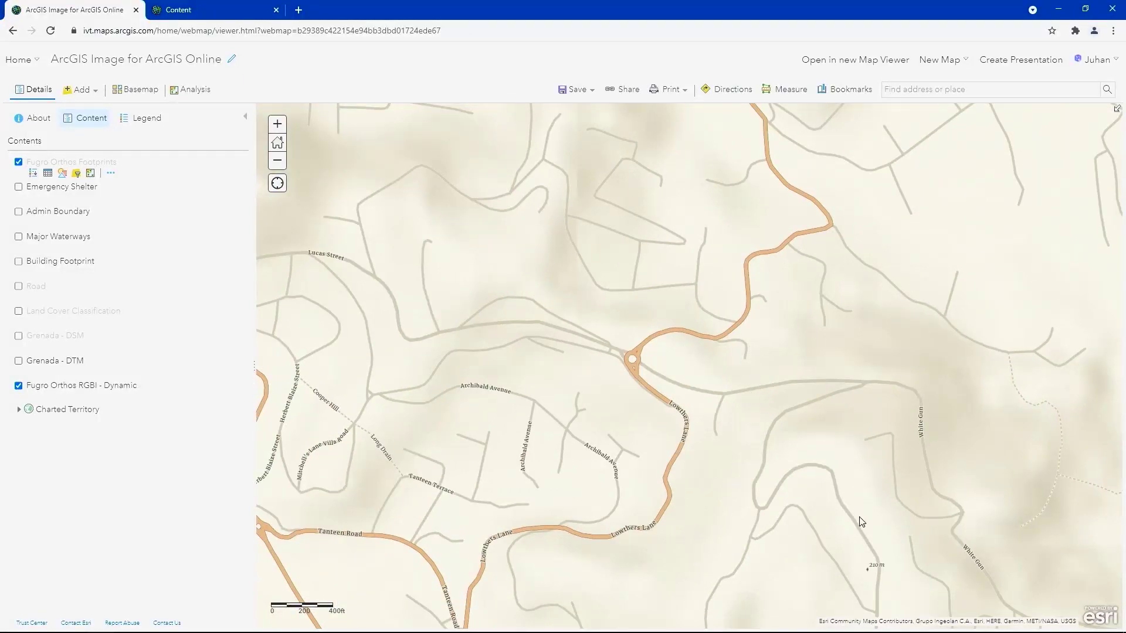
Step: Pan the map back over the wooded, house-dotted hillside in the natural-colour imagery
{"action": "left_click_drag", "start_coordinate": [874, 564], "coordinate": [655, 311]}
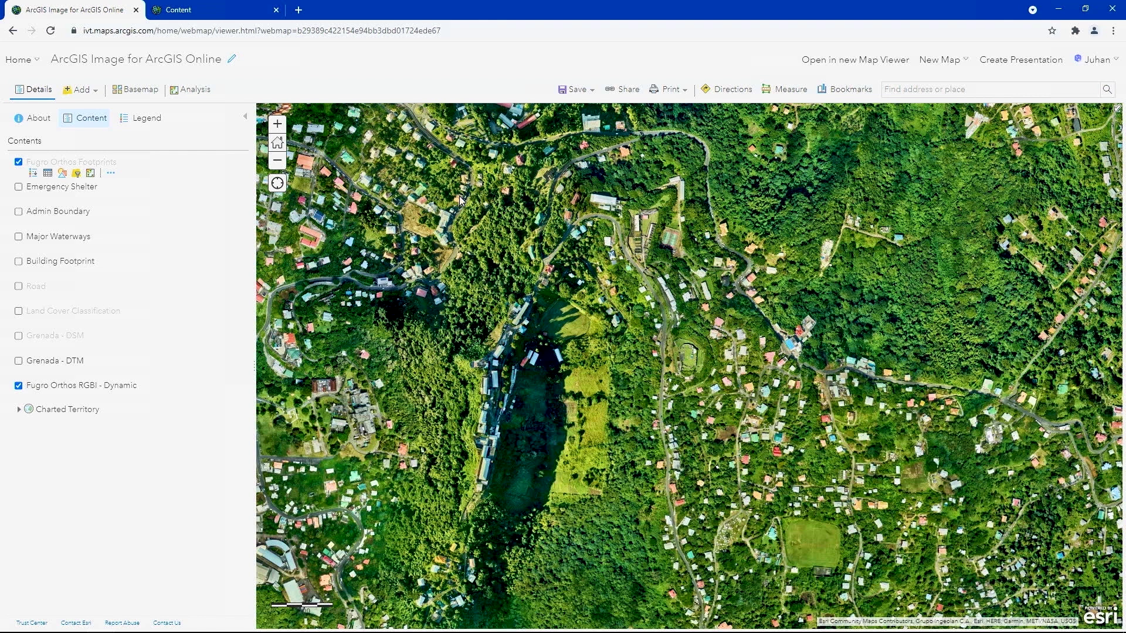
Step: Open Detect Objects Using Deep Learning with Fugro Orthos RGBI - Dynamic as the input image
{"action": "left_click", "coordinate": [193, 89]}
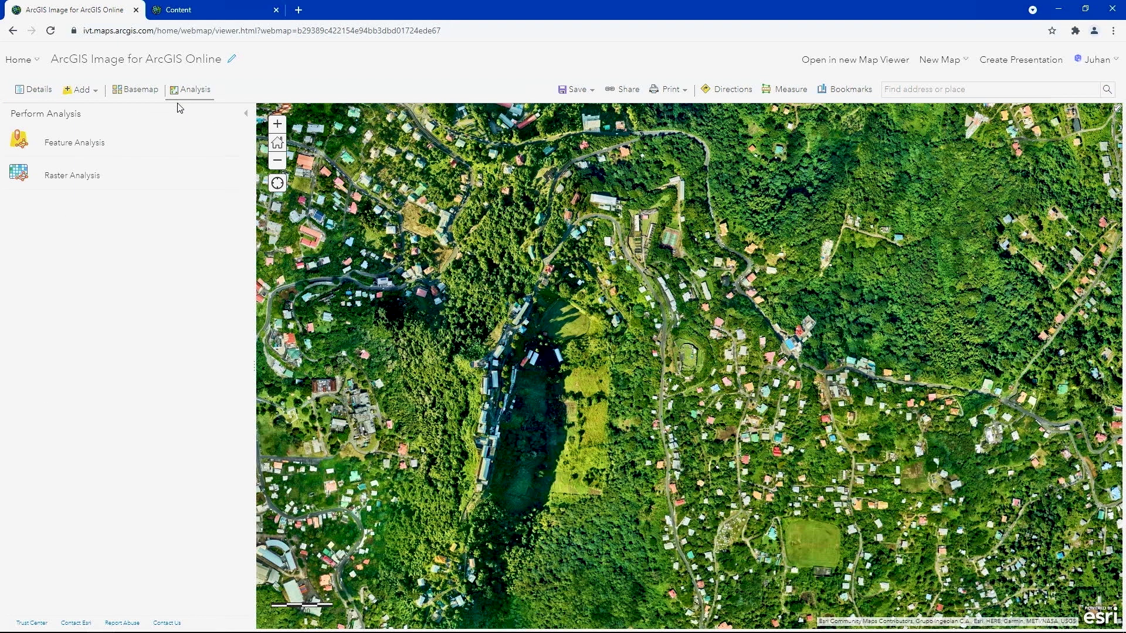
{"action": "left_click", "coordinate": [91, 176]}
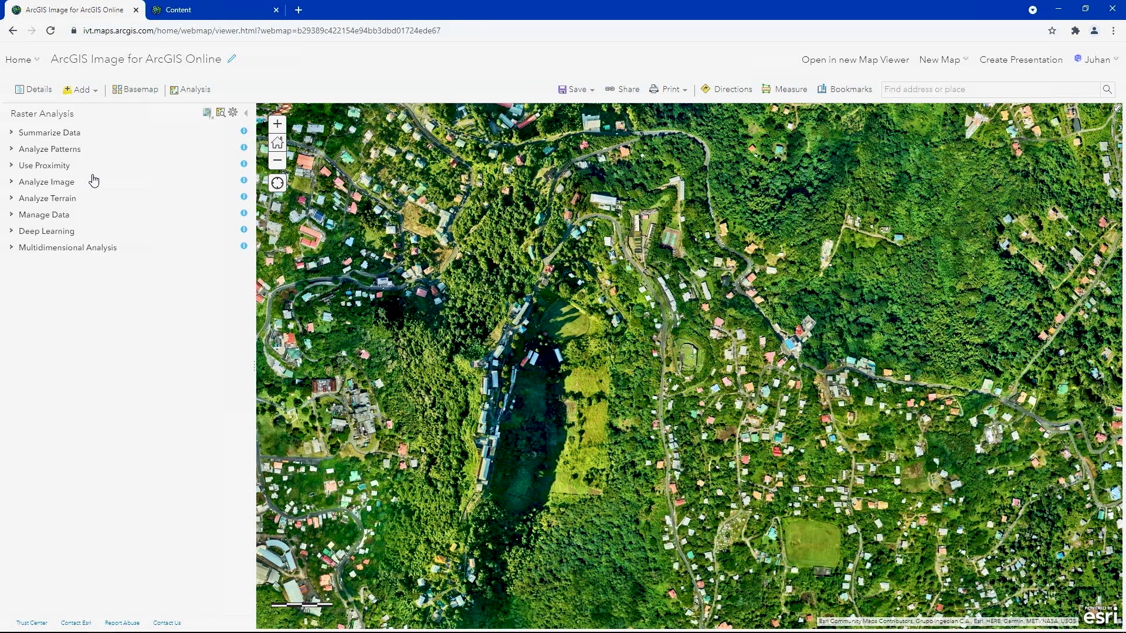
{"action": "left_click", "coordinate": [69, 234]}
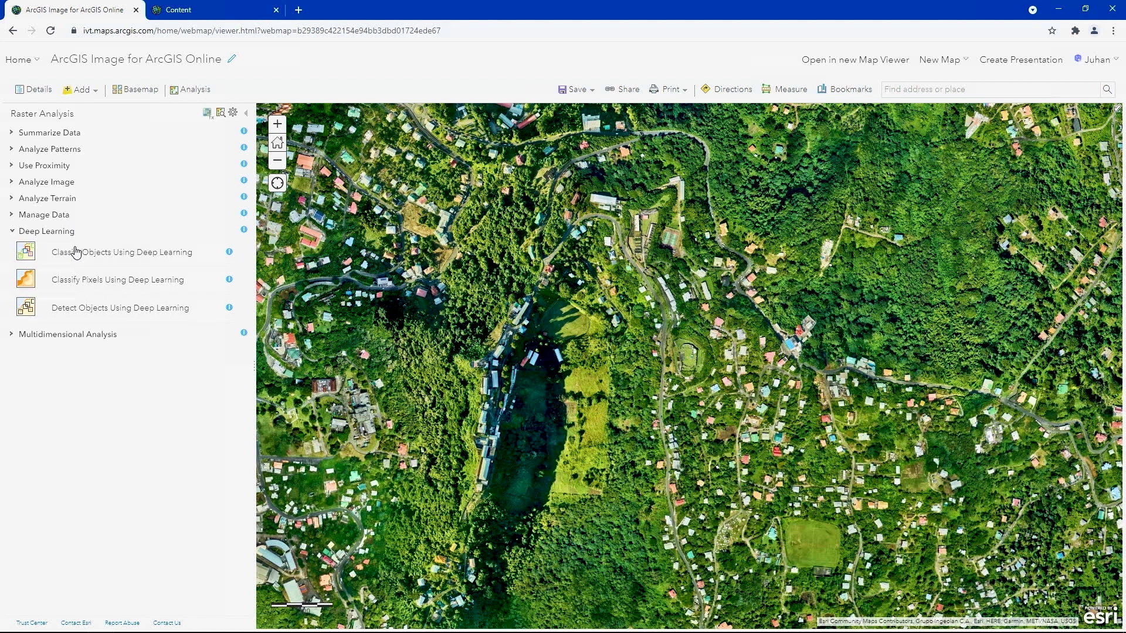
{"action": "left_click", "coordinate": [139, 316]}
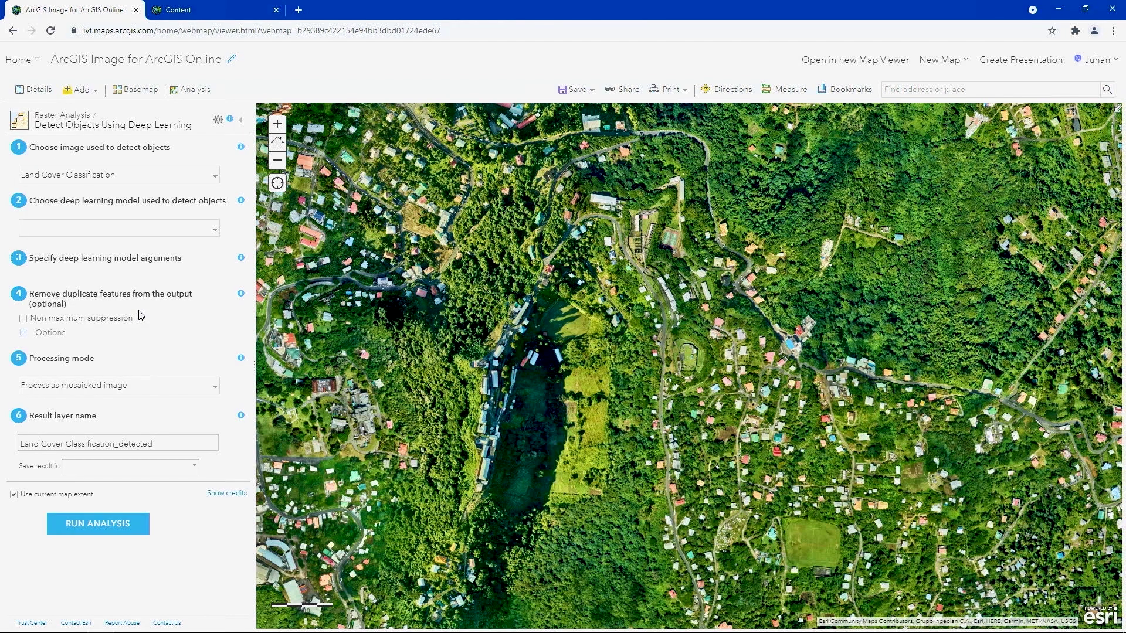
{"action": "left_click", "coordinate": [215, 176]}
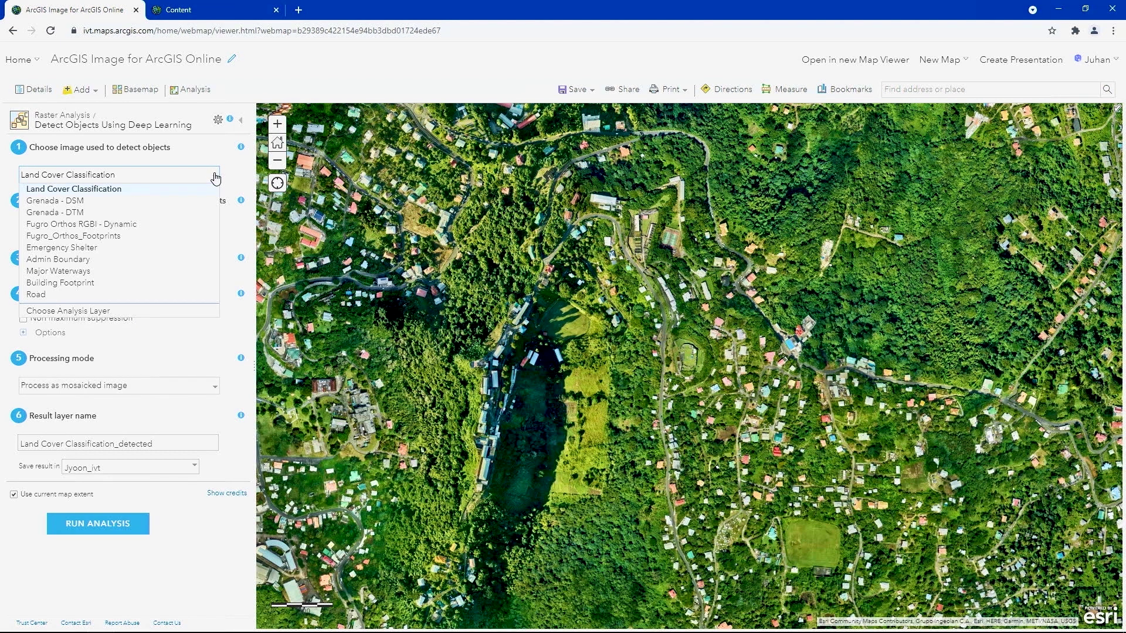
{"action": "left_click", "coordinate": [173, 224]}
Step: Choose the Building Footprint Extraction - USA model, then return to the layer list
{"action": "left_click", "coordinate": [206, 229]}
{"action": "left_click", "coordinate": [154, 249]}
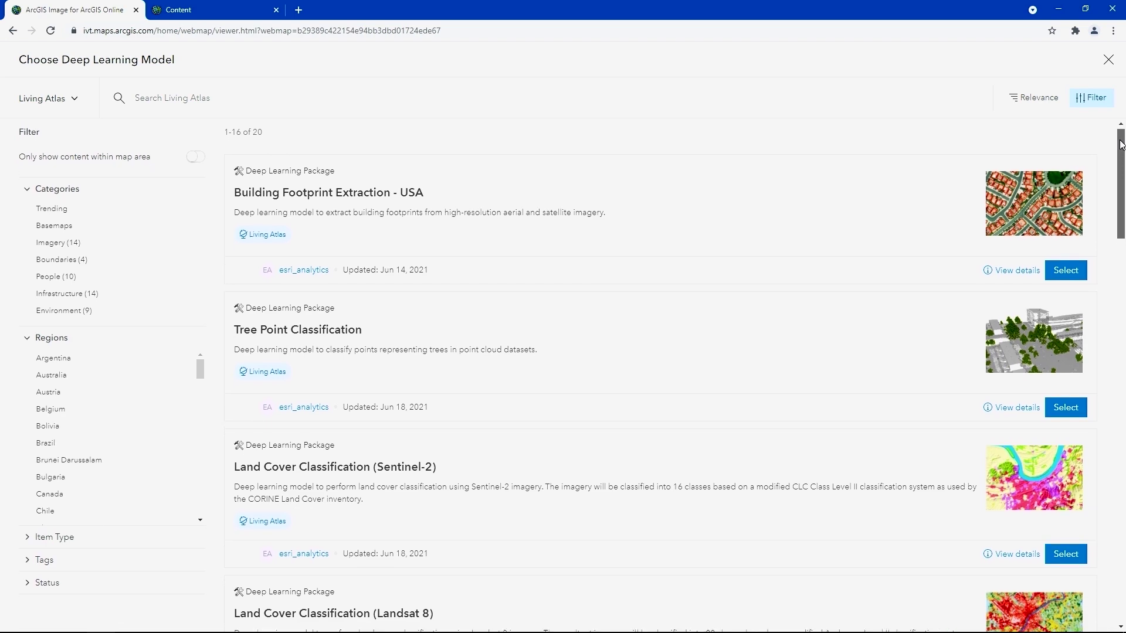
{"action": "left_click_drag", "start_coordinate": [1122, 145], "coordinate": [1123, 167]}
{"action": "left_click_drag", "start_coordinate": [1125, 227], "coordinate": [1096, 118]}
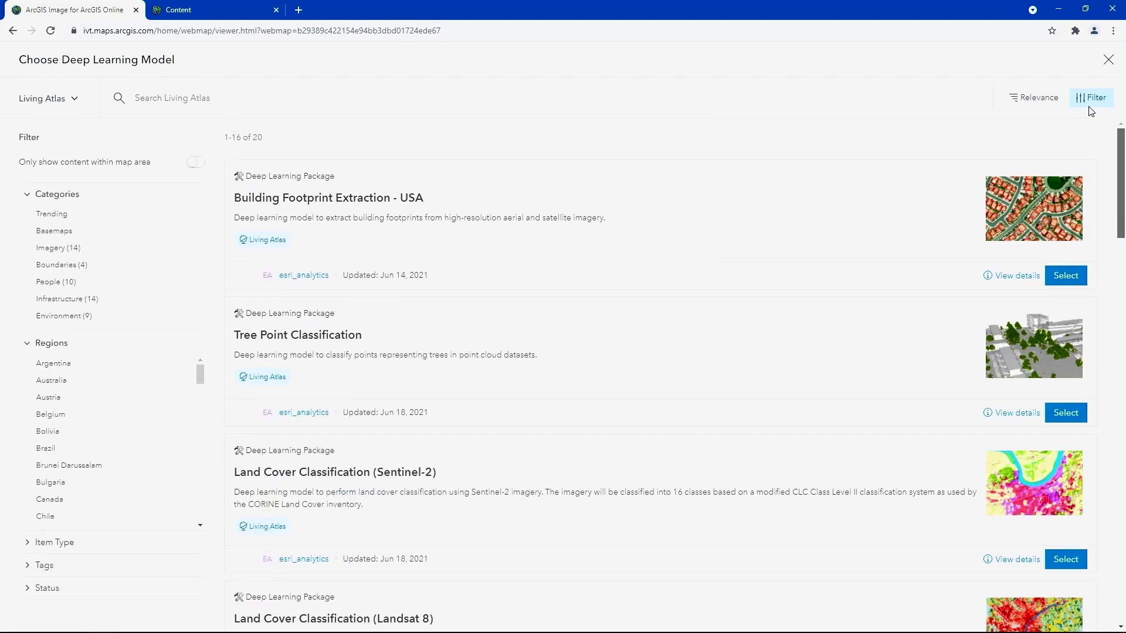
{"action": "left_click", "coordinate": [1077, 284]}
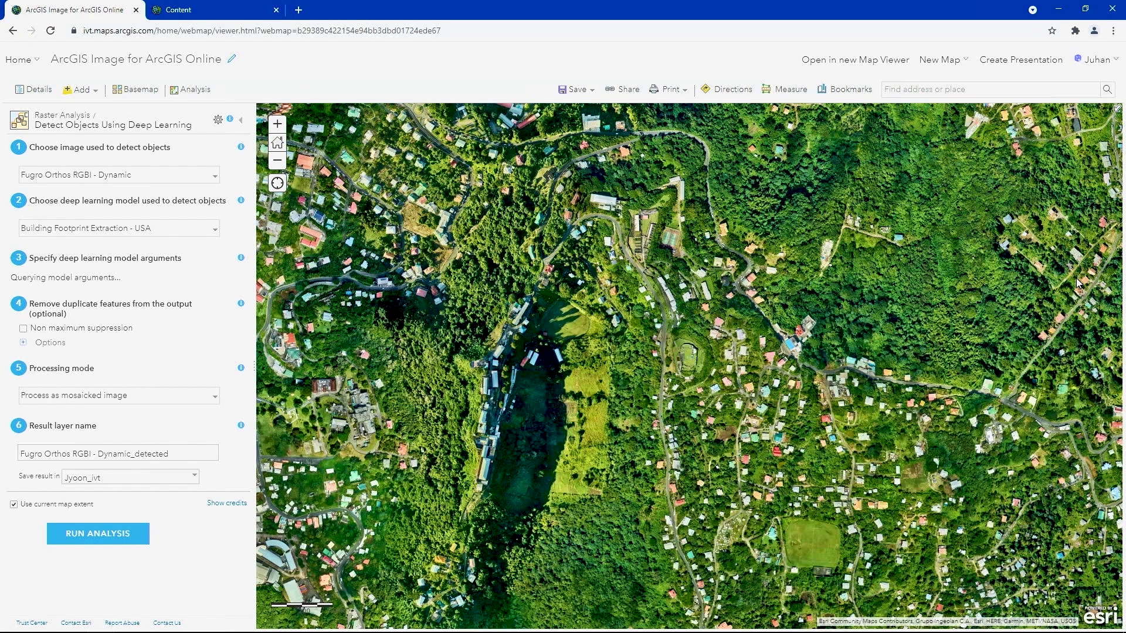
{"action": "left_click", "coordinate": [37, 90]}
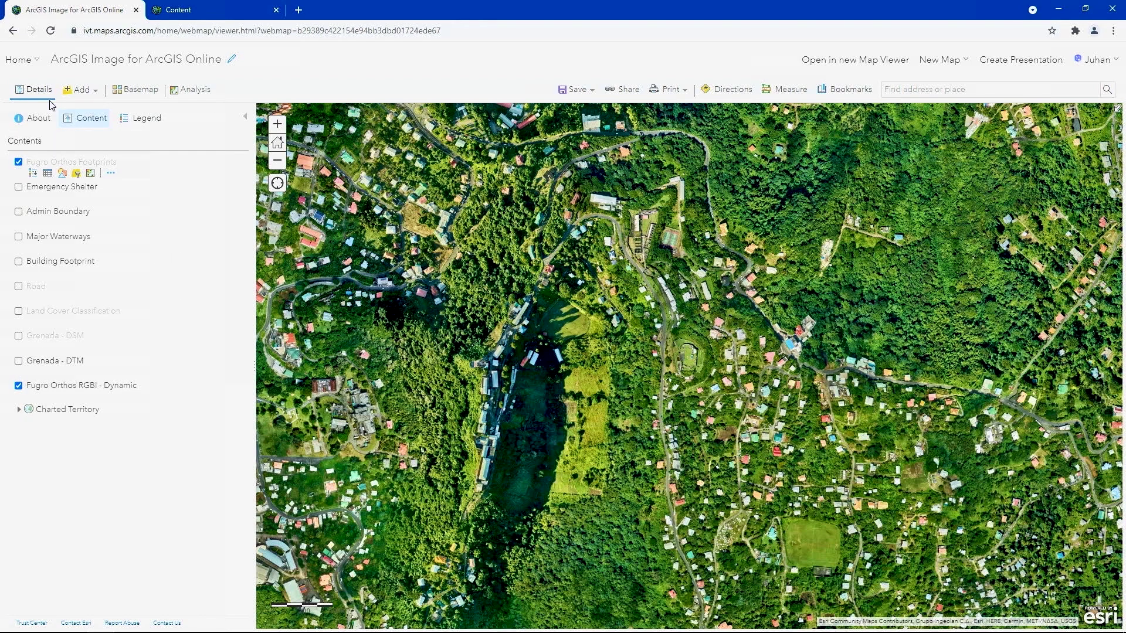
Step: Turn on Building Footprint, Grenada - DSM, Land Cover Classification and Road; turn off Fugro Orthos Footprints
{"action": "left_click", "coordinate": [19, 261]}
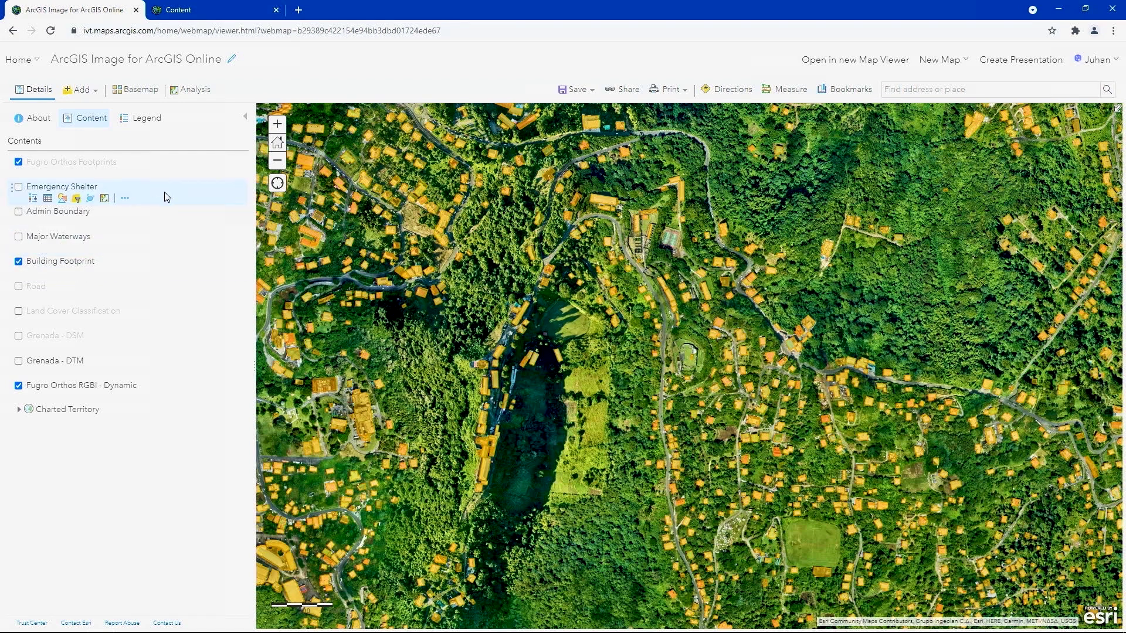
{"action": "left_click", "coordinate": [277, 160]}
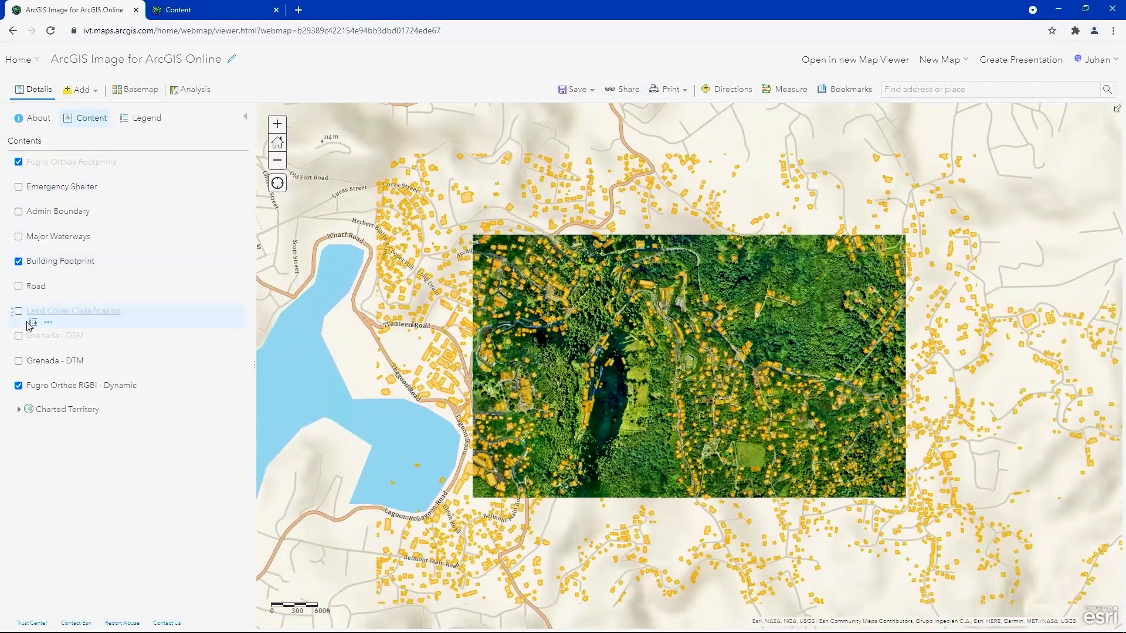
{"action": "left_click", "coordinate": [19, 336]}
{"action": "left_click", "coordinate": [19, 312]}
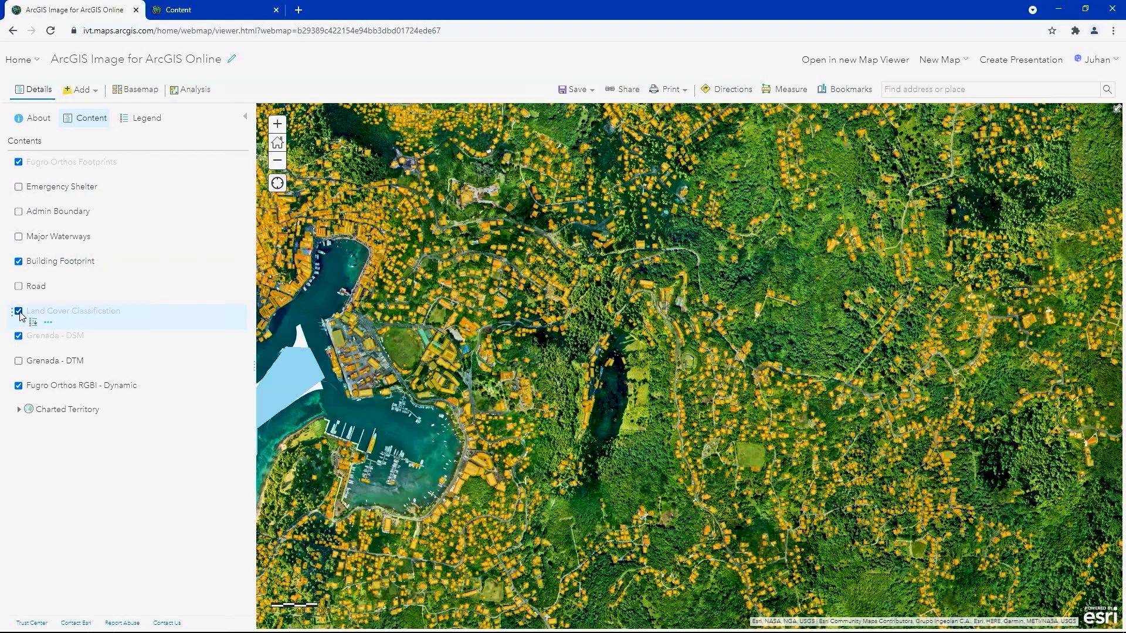
{"action": "left_click", "coordinate": [18, 286]}
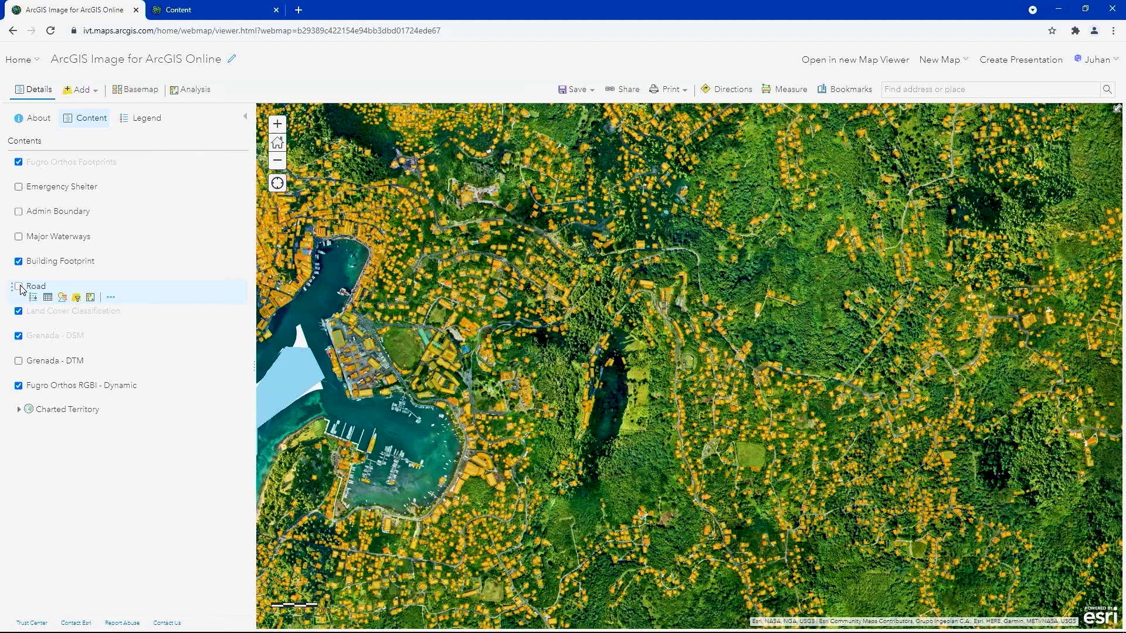
{"action": "left_click", "coordinate": [18, 162]}
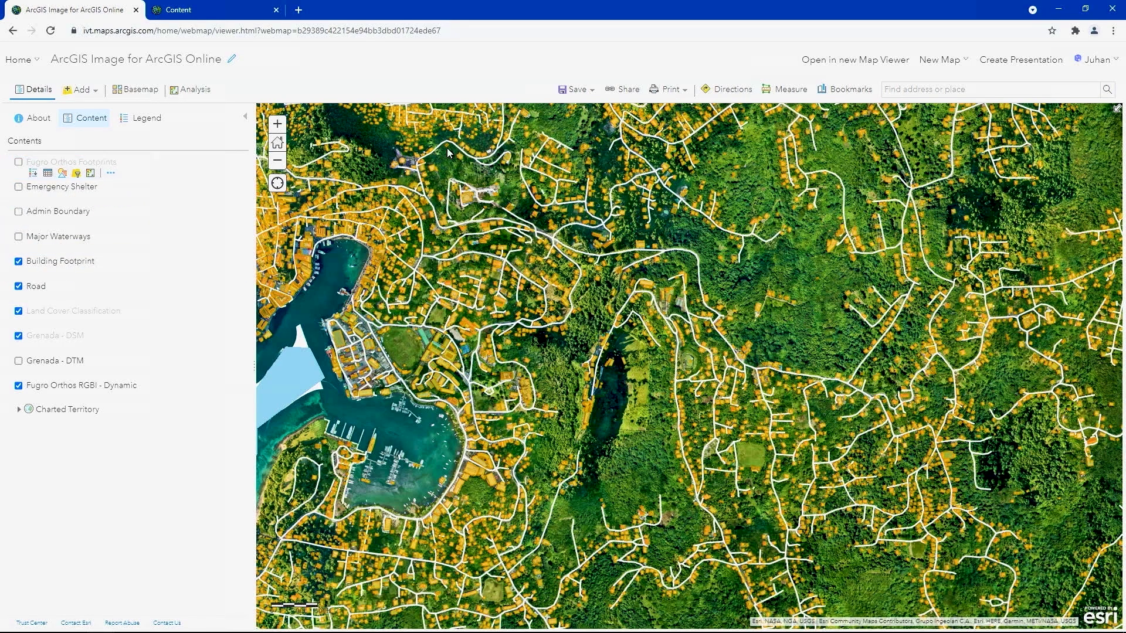
Step: Go to the all-Grenada bookmark and show the Land Cover Classification legend
{"action": "left_click", "coordinate": [839, 91]}
{"action": "left_click", "coordinate": [854, 171]}
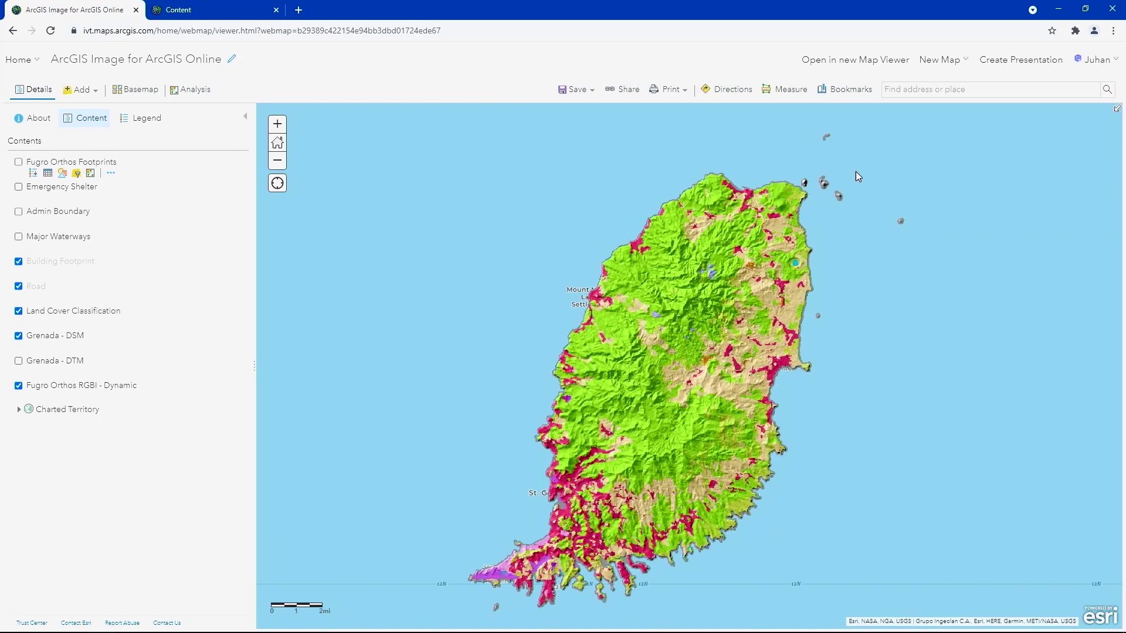
{"action": "left_click", "coordinate": [39, 312]}
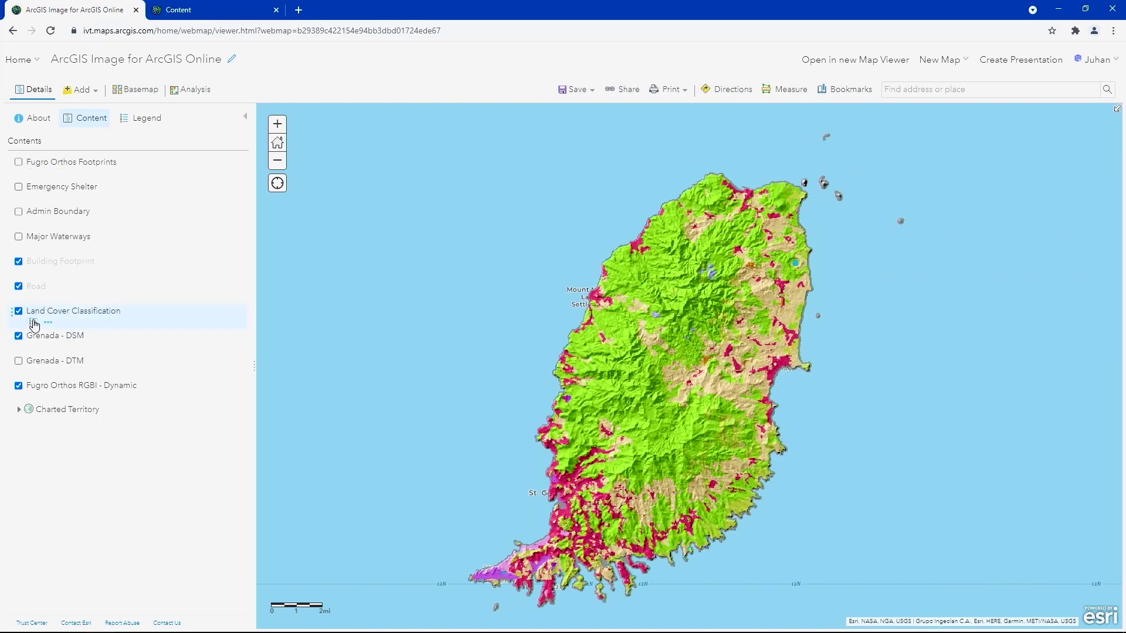
{"action": "left_click", "coordinate": [34, 323]}
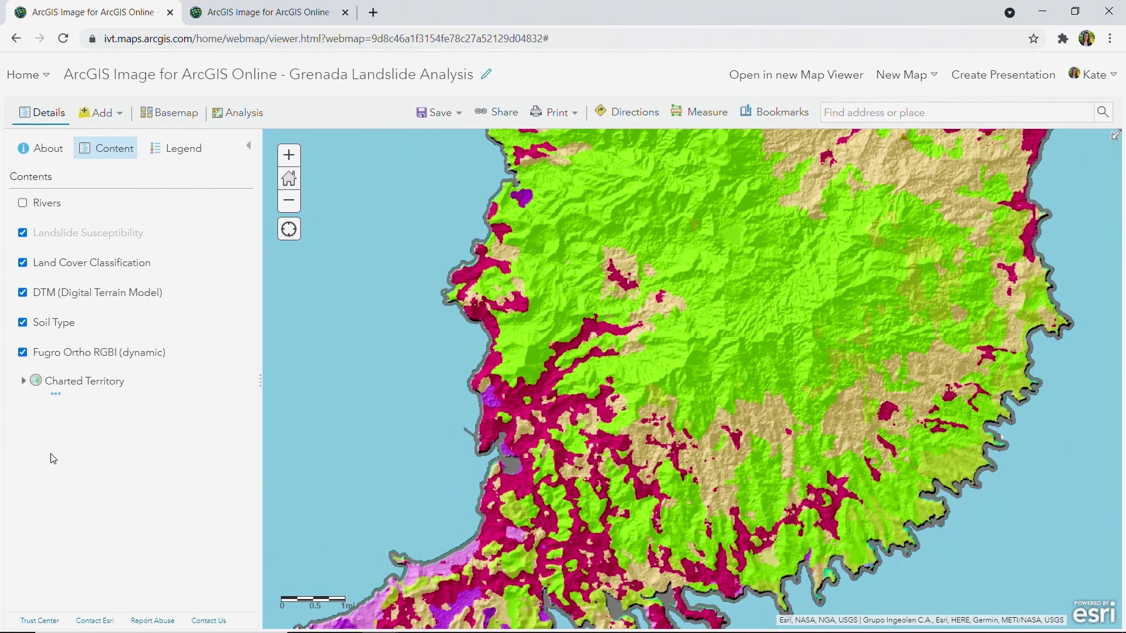
Step: Turn off Land Cover Classification and the DTM hillshade, then bring up the Analysis tools
{"action": "left_click", "coordinate": [23, 264]}
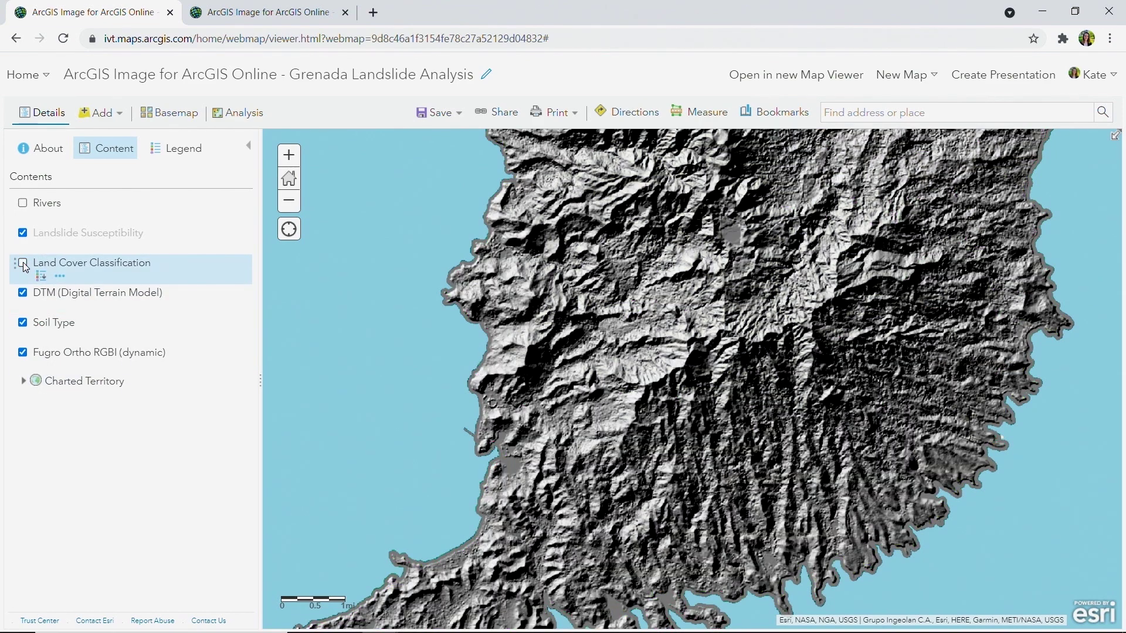
{"action": "left_click", "coordinate": [23, 293]}
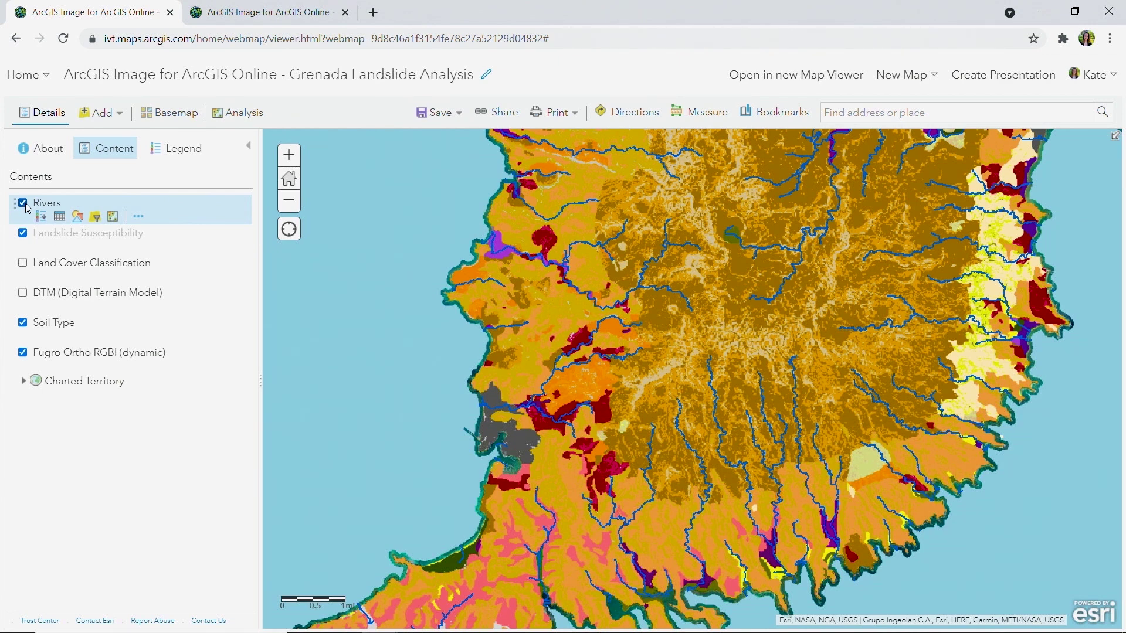
{"action": "left_click", "coordinate": [230, 115]}
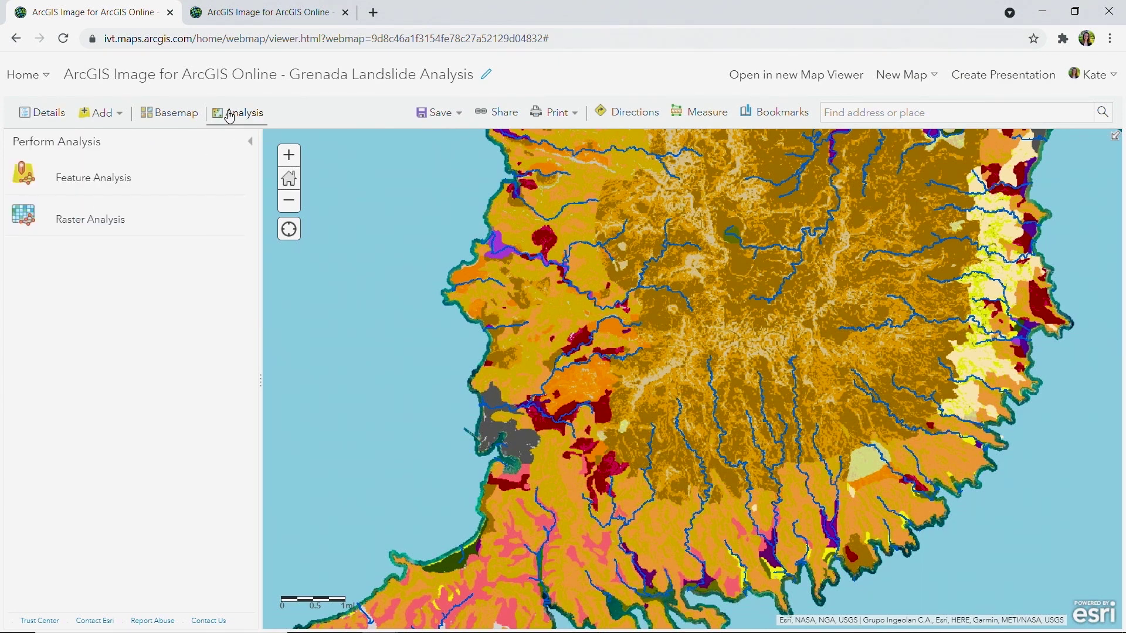
Step: Add the Landslide Susceptibility Model from My Content into the Raster Function Editor
{"action": "left_click", "coordinate": [136, 223]}
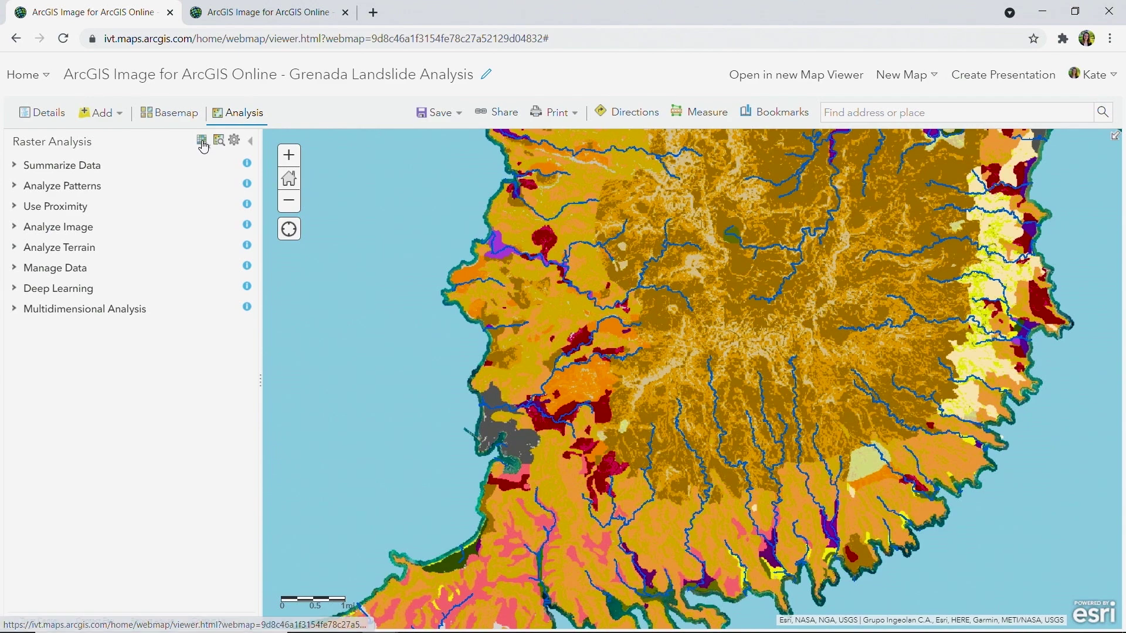
{"action": "left_click", "coordinate": [202, 141]}
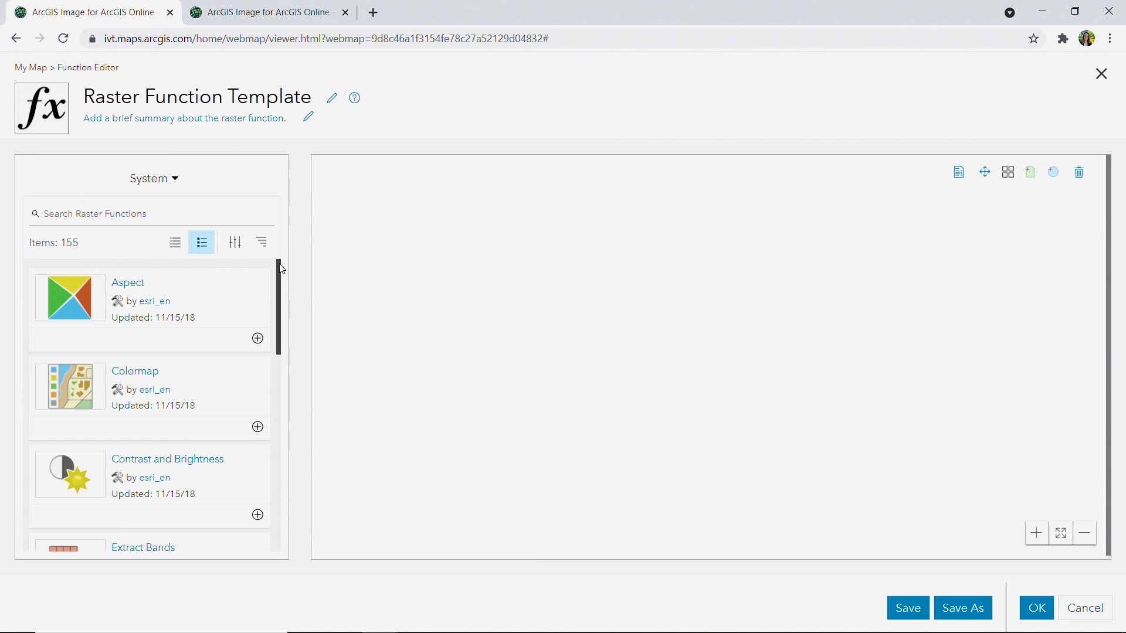
{"action": "mouse_move", "coordinate": [282, 270]}
{"action": "left_mouse_down"}
{"action": "mouse_move", "coordinate": [284, 469]}
{"action": "mouse_move", "coordinate": [298, 516]}
{"action": "left_mouse_up"}
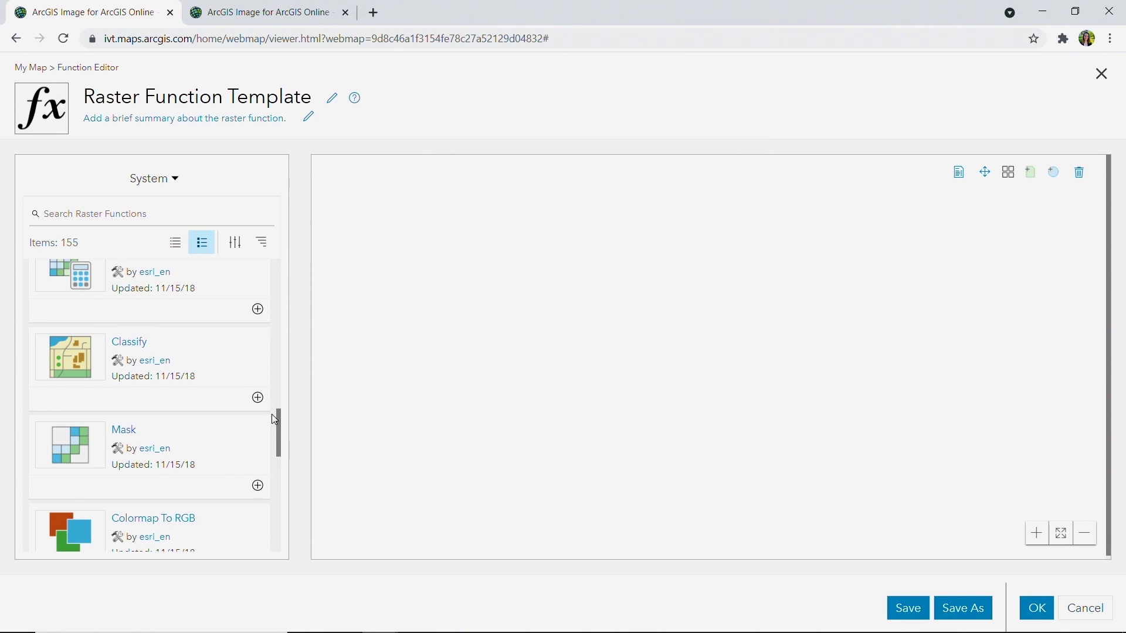
{"action": "left_click", "coordinate": [174, 182]}
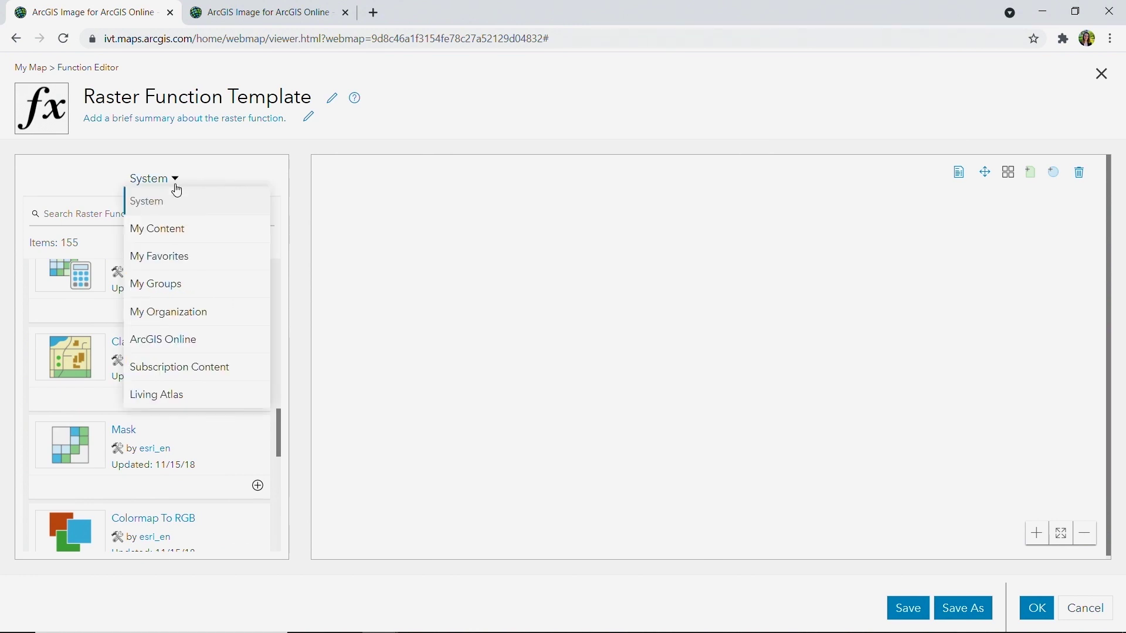
{"action": "left_click", "coordinate": [182, 238]}
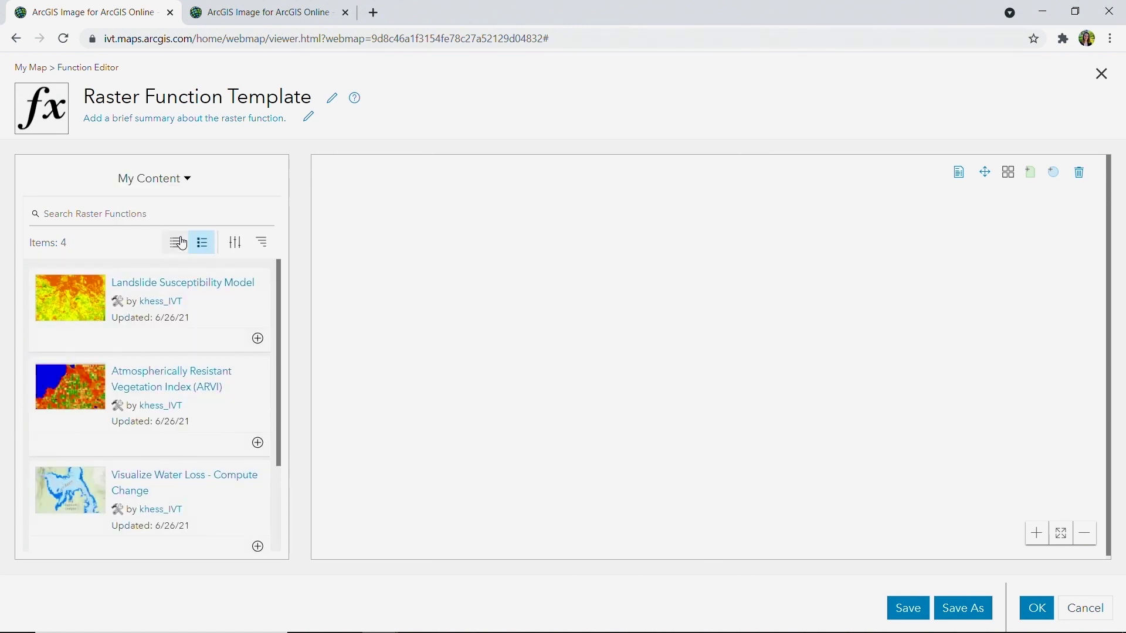
{"action": "left_click", "coordinate": [258, 341]}
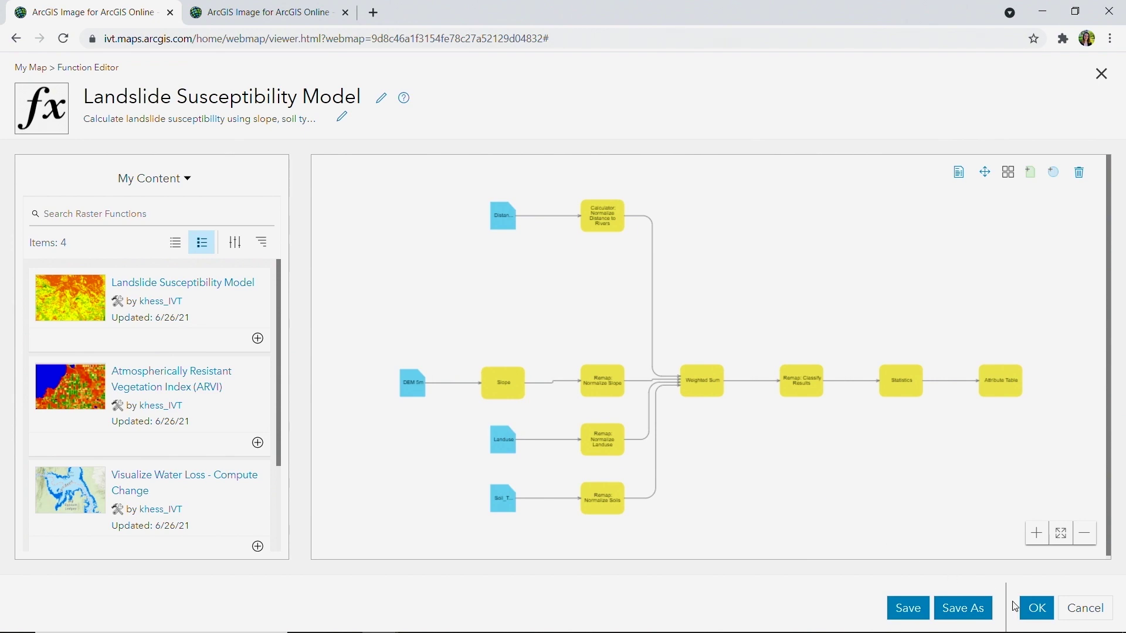
Step: Accept the function chain, zoom to Grenada's west coast, and turn on the landslide result preview
{"action": "left_click", "coordinate": [1029, 612]}
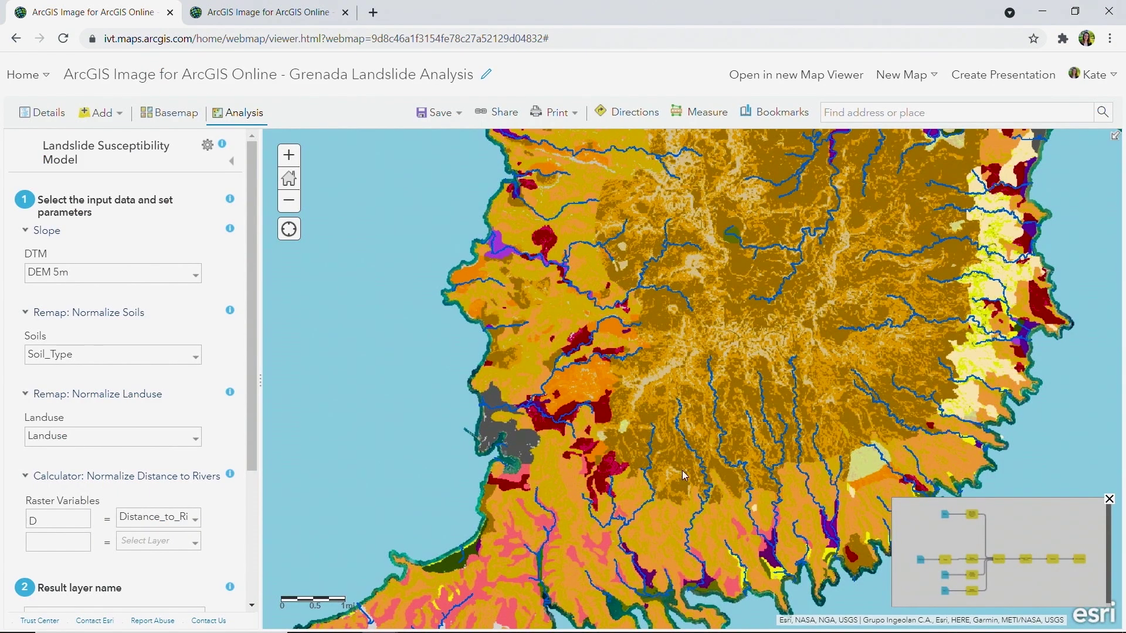
{"action": "left_click_drag", "start_coordinate": [471, 280], "coordinate": [536, 337]}
{"action": "left_click_drag", "start_coordinate": [251, 291], "coordinate": [245, 413]}
{"action": "left_click", "coordinate": [45, 509]}
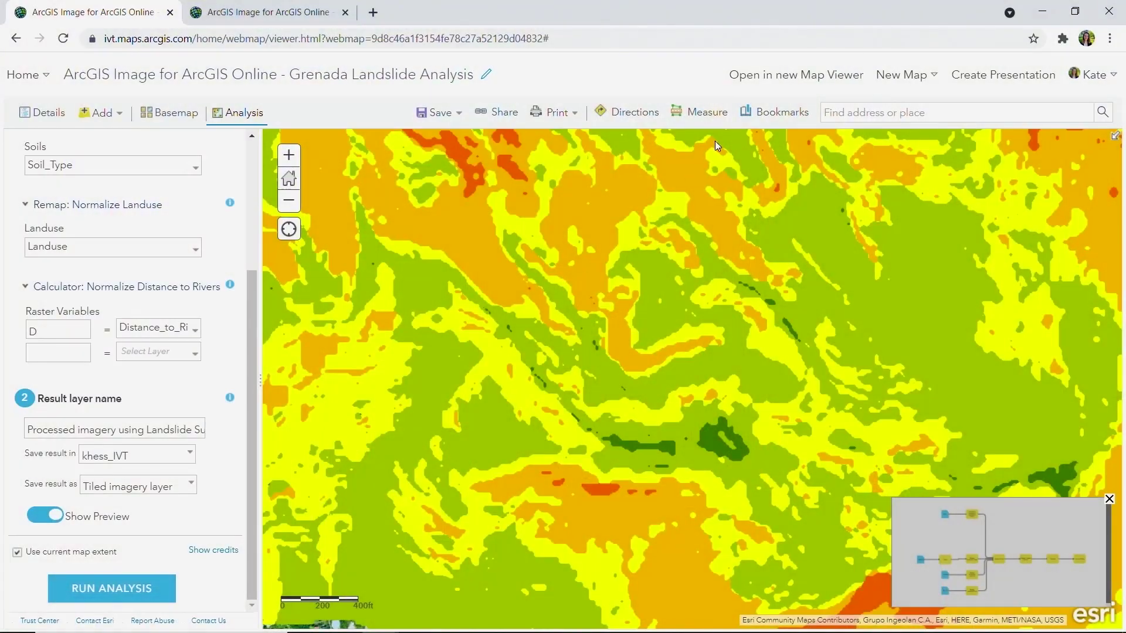
Step: Go to the Start bookmark to see the landslide preview over all Grenada, then open the 3D scene
{"action": "left_click", "coordinate": [775, 112]}
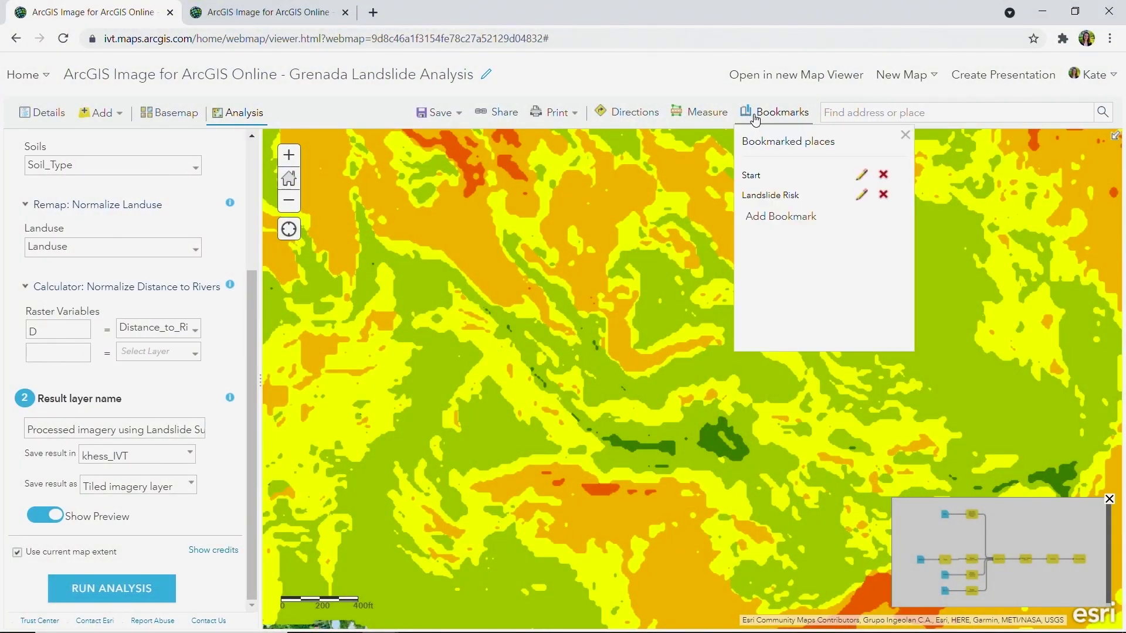
{"action": "left_click", "coordinate": [756, 170]}
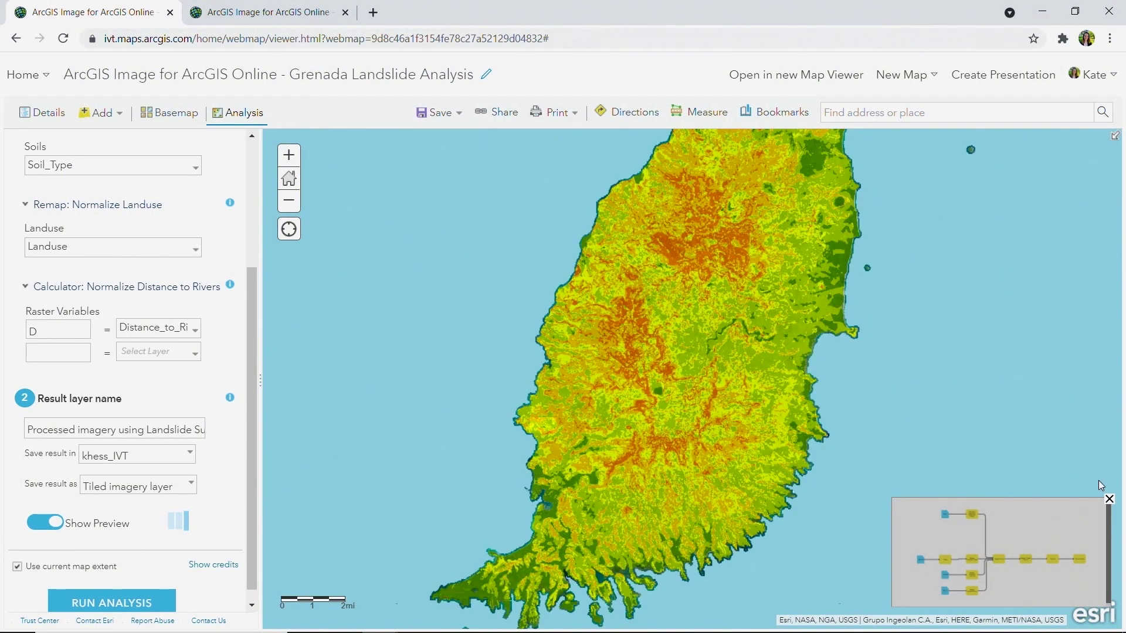
{"action": "left_click", "coordinate": [1101, 502]}
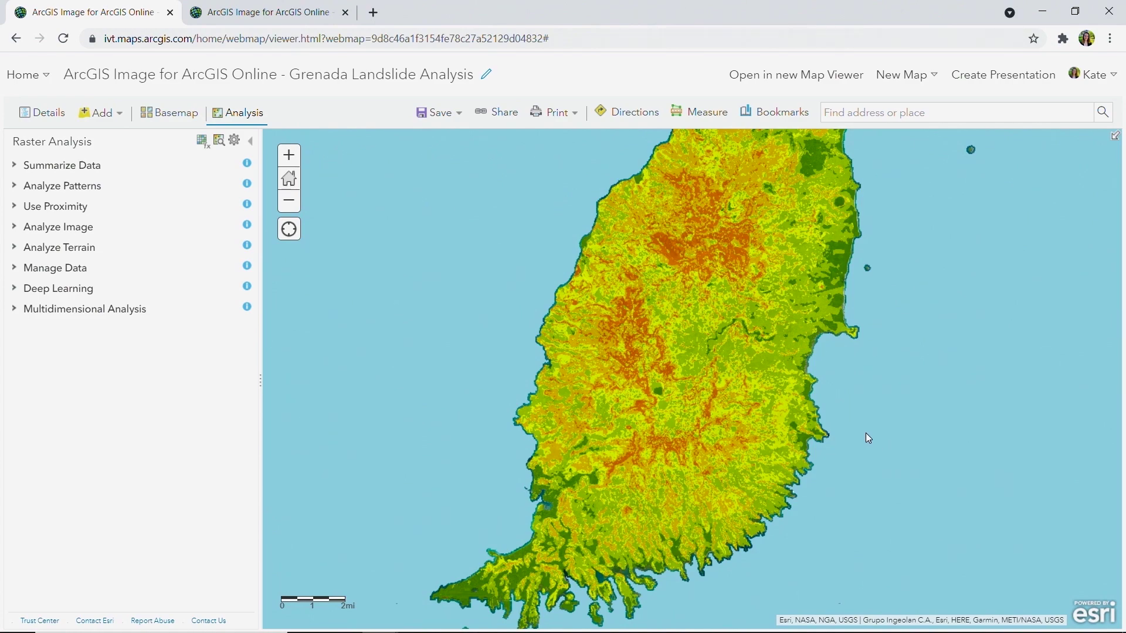
{"action": "left_click", "coordinate": [314, 19]}
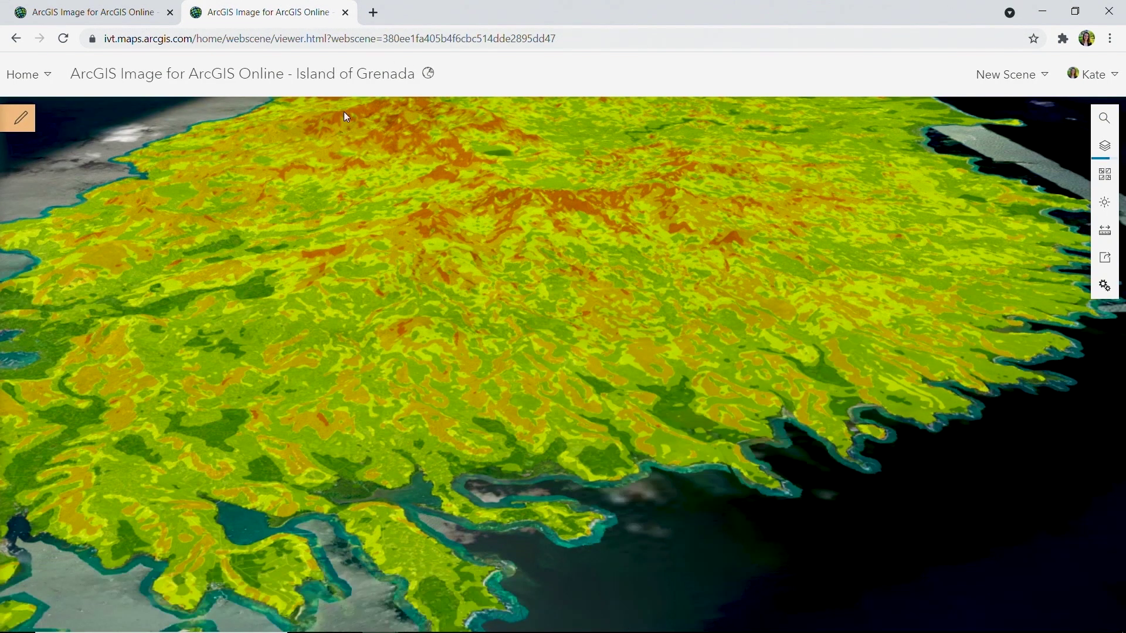
Step: Fly to the Landslide Risk slide and turn on the 2D Building Footprints and Roads layers
{"action": "left_click", "coordinate": [463, 591]}
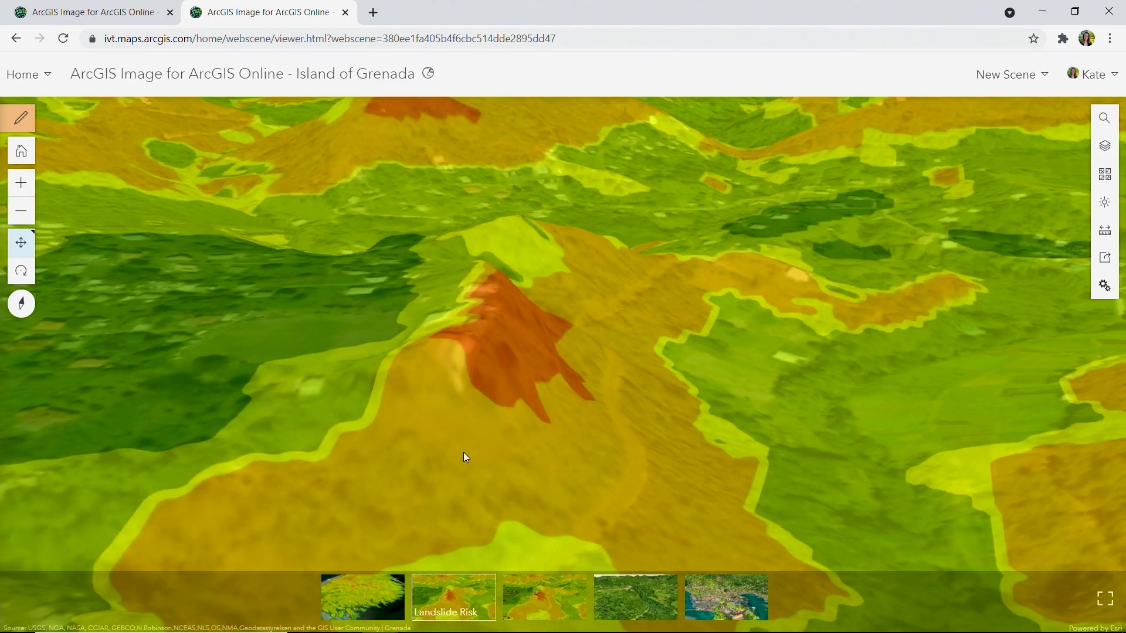
{"action": "left_click_drag", "start_coordinate": [452, 407], "coordinate": [344, 407]}
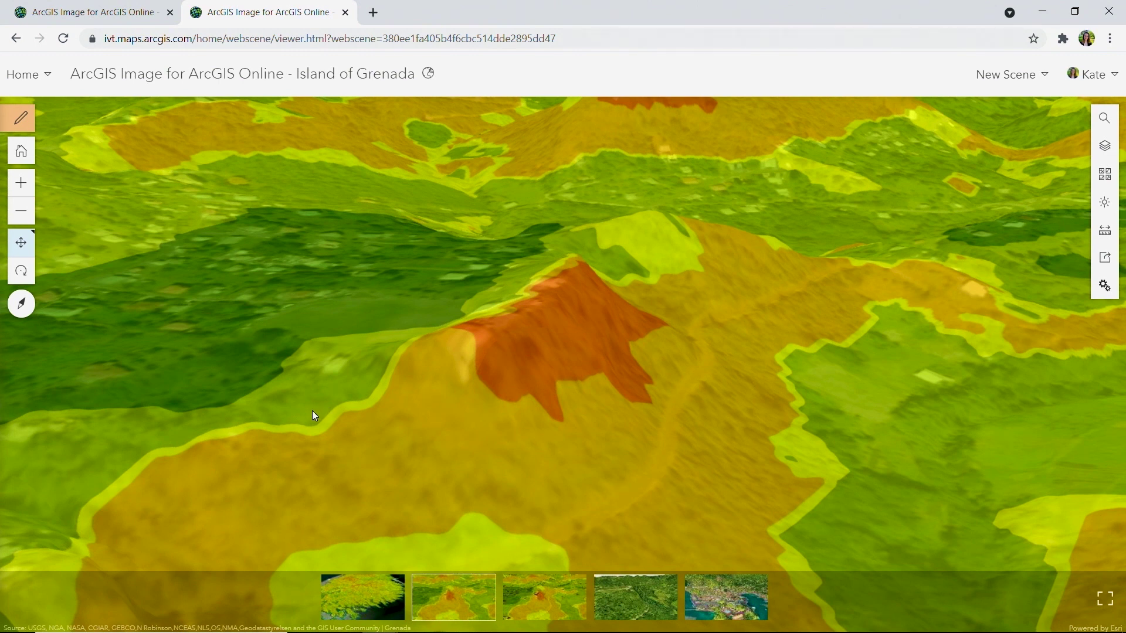
{"action": "left_click", "coordinate": [1104, 146]}
{"action": "left_click", "coordinate": [887, 197]}
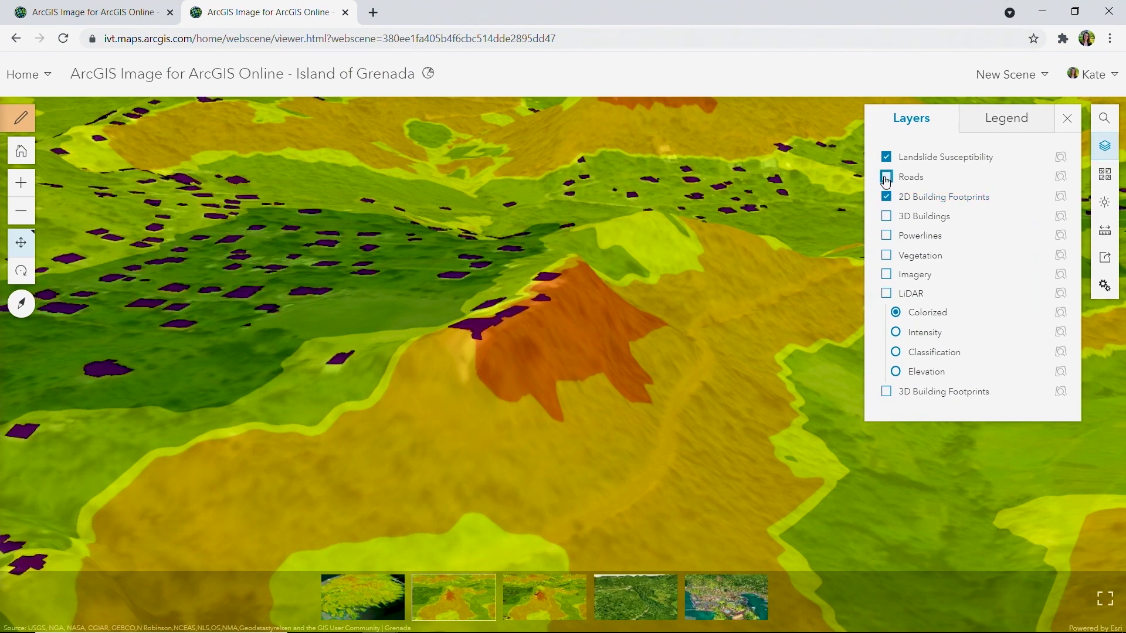
{"action": "left_click", "coordinate": [887, 176]}
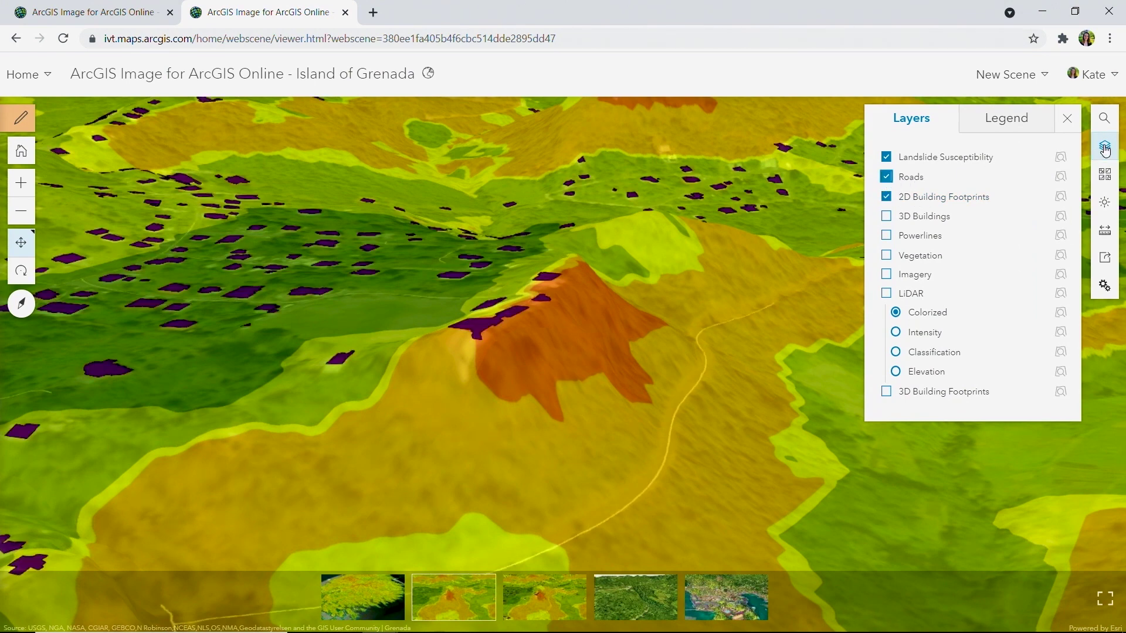
{"action": "left_click", "coordinate": [1105, 149]}
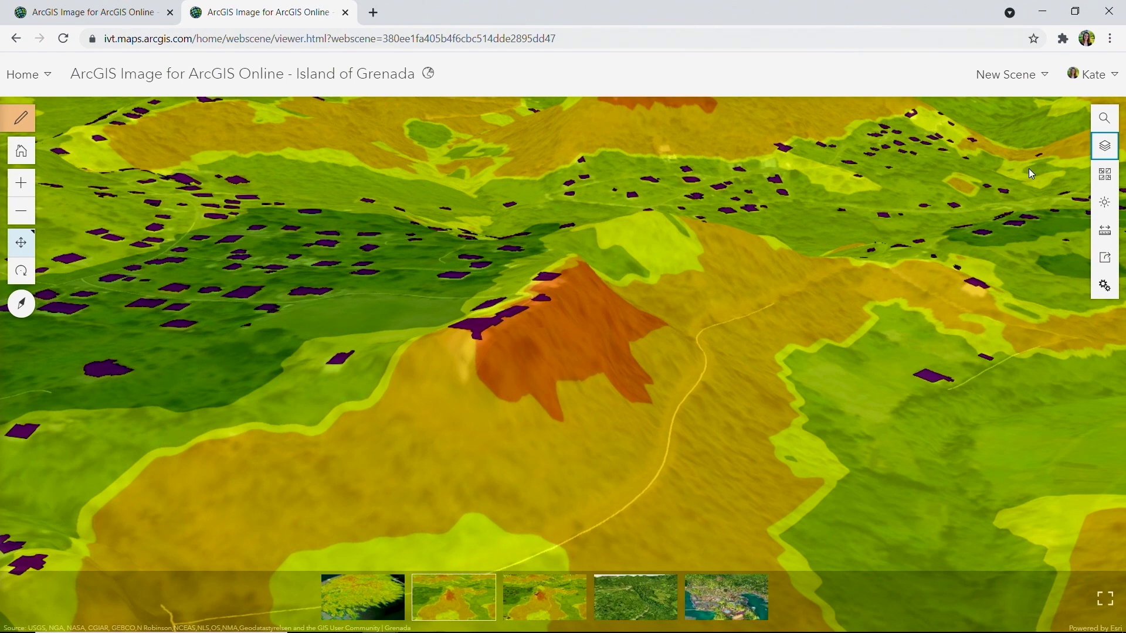
{"action": "mouse_move", "coordinate": [529, 340]}
{"action": "left_mouse_down"}
{"action": "mouse_move", "coordinate": [514, 526]}
{"action": "mouse_move", "coordinate": [518, 329]}
{"action": "left_mouse_up"}
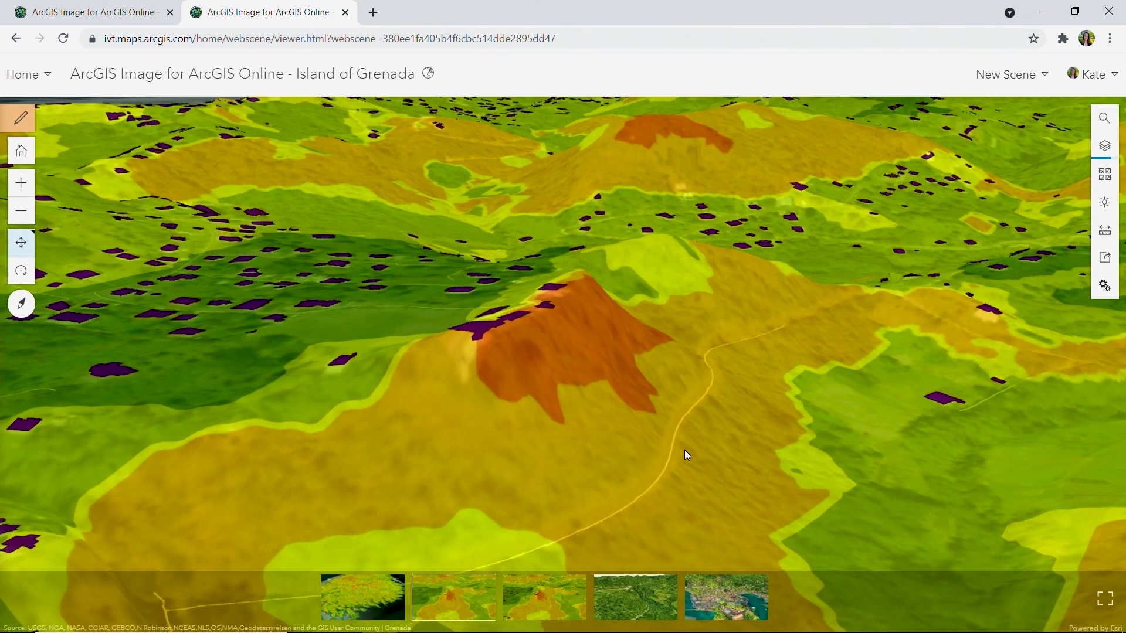